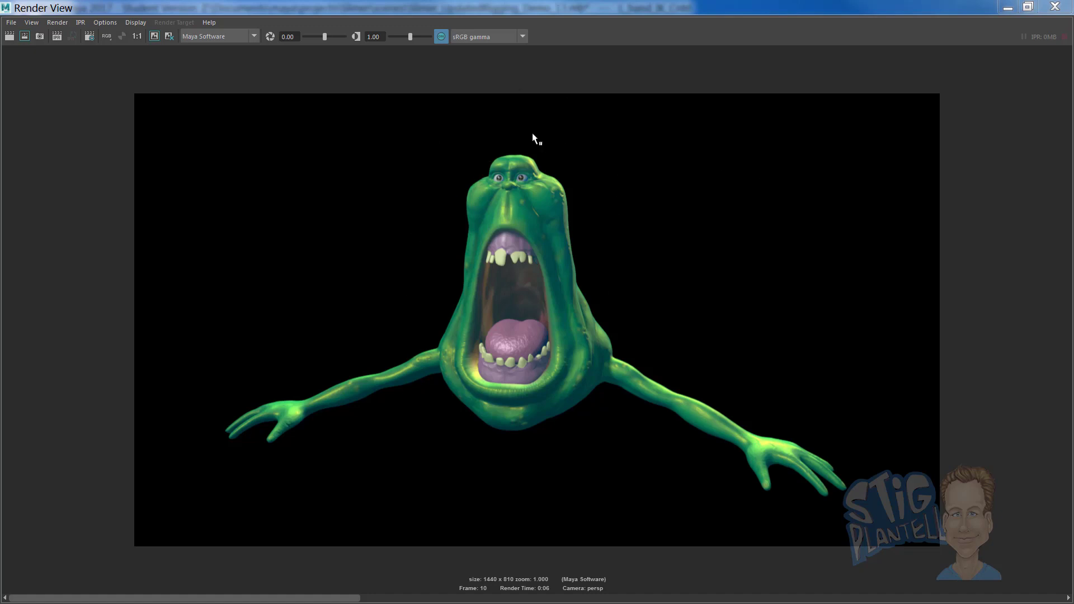
- Hide the N_Eyeballs_L, N_Teeth_L and N_LoRezSlimer_L display layers so that only the skeleton and controllers around the left hand show
left_click(1012, 9)
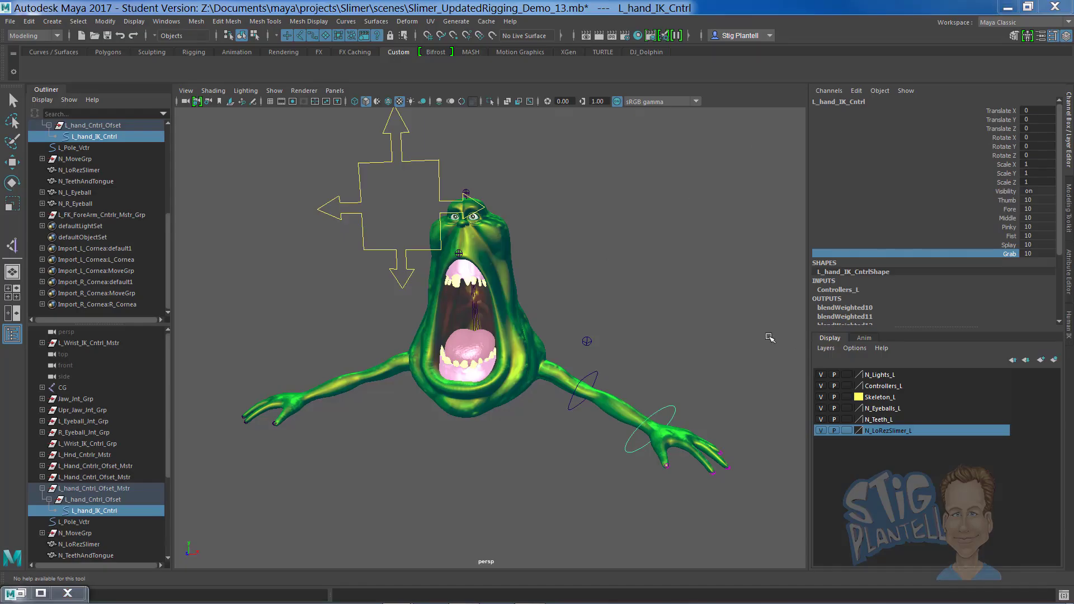
left_click(821, 409)
left_click(820, 420)
left_click(821, 431)
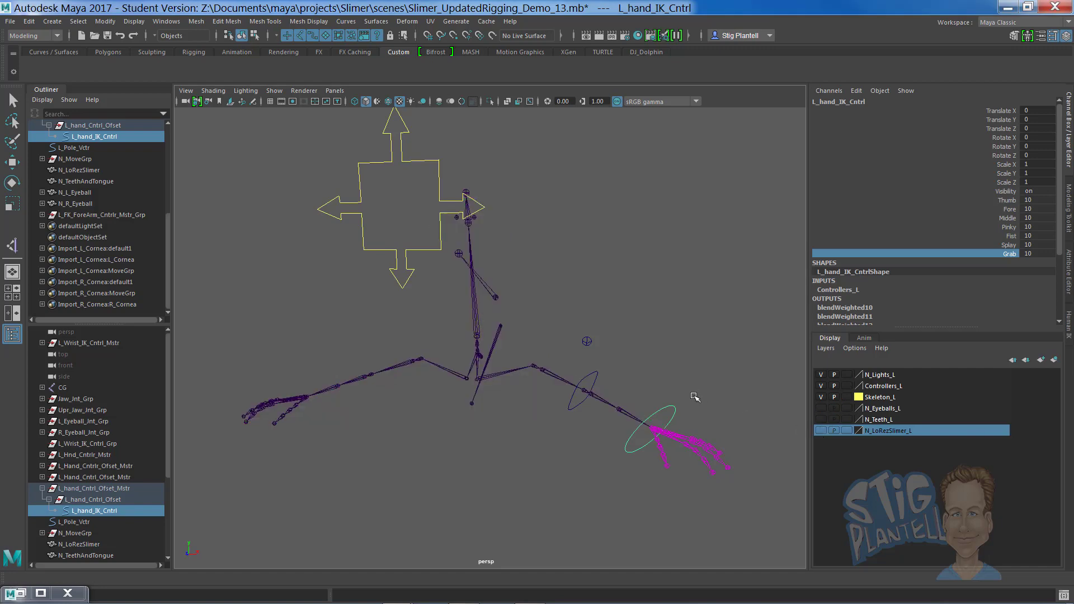
left_click_drag(693, 396, 674, 403, "alt")
middle_click_drag(673, 403, 657, 384, "alt")
mouse_move(672, 389)
right_mouse_down("alt")
mouse_move(663, 367)
mouse_move(681, 372)
right_mouse_up("alt")
middle_click_drag(681, 372, 698, 381, "alt")
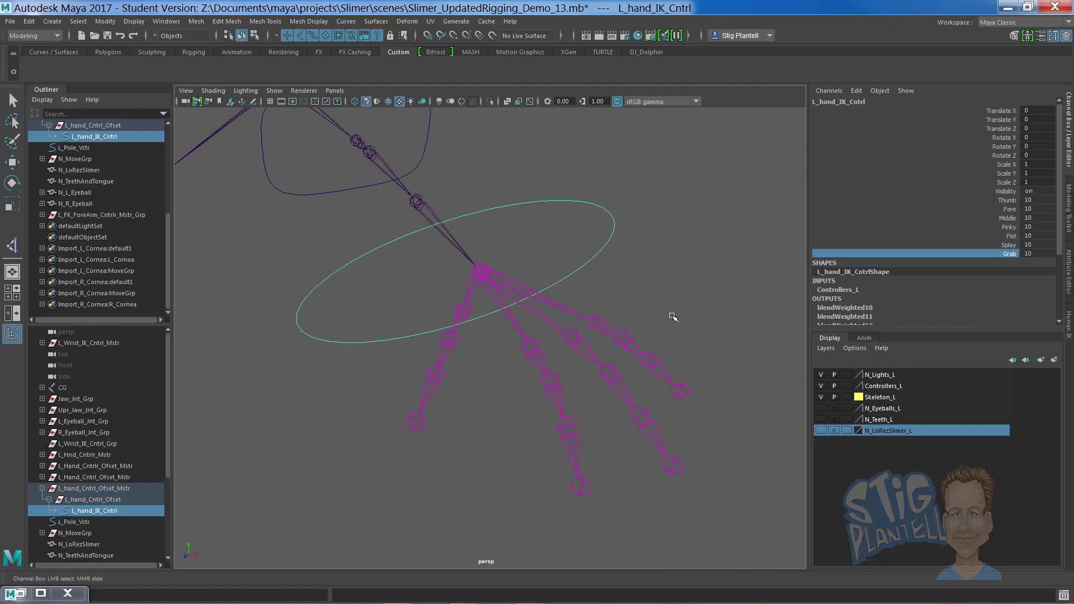
- Examine the custom attributes from Thumb to Grab on the left hand control, L_hand_IK_Cntrl
left_click(673, 314)
key("e")
left_click(596, 252)
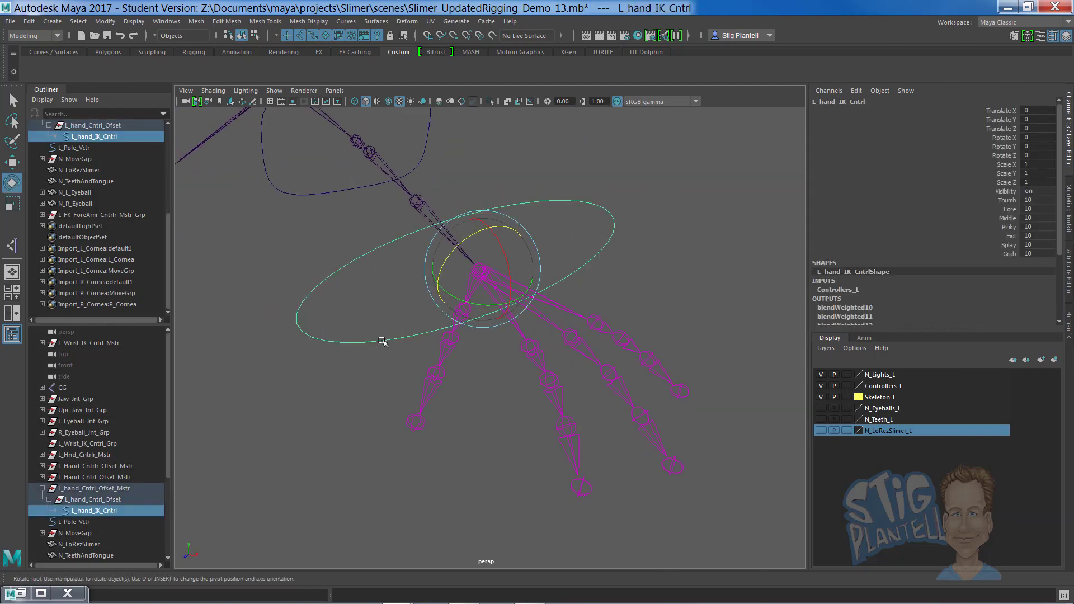
left_click_drag(635, 264, 596, 303, "alt")
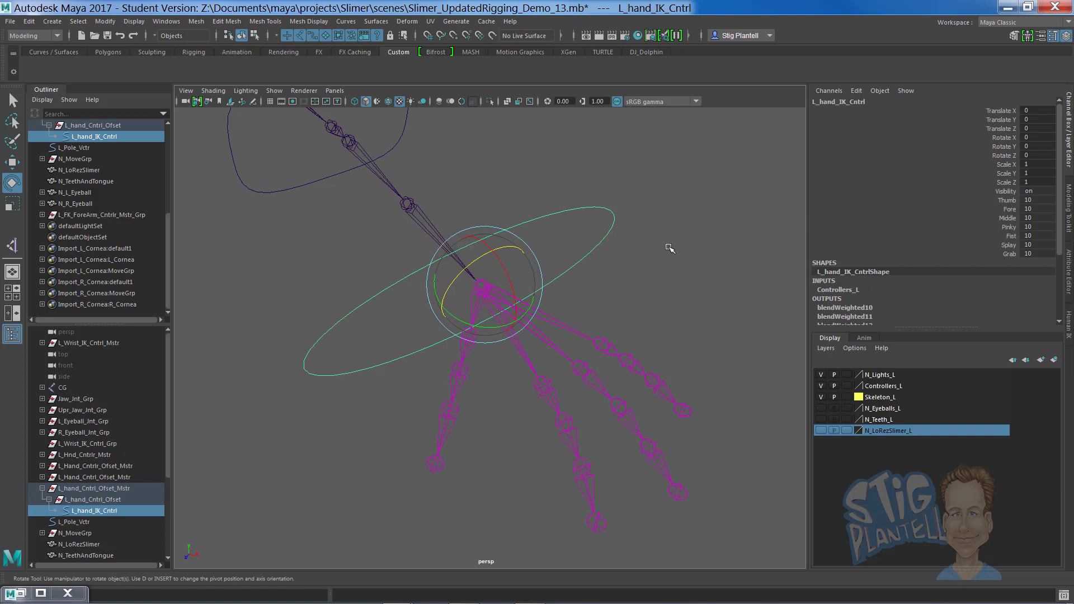
left_click_drag(1009, 204, 1012, 255)
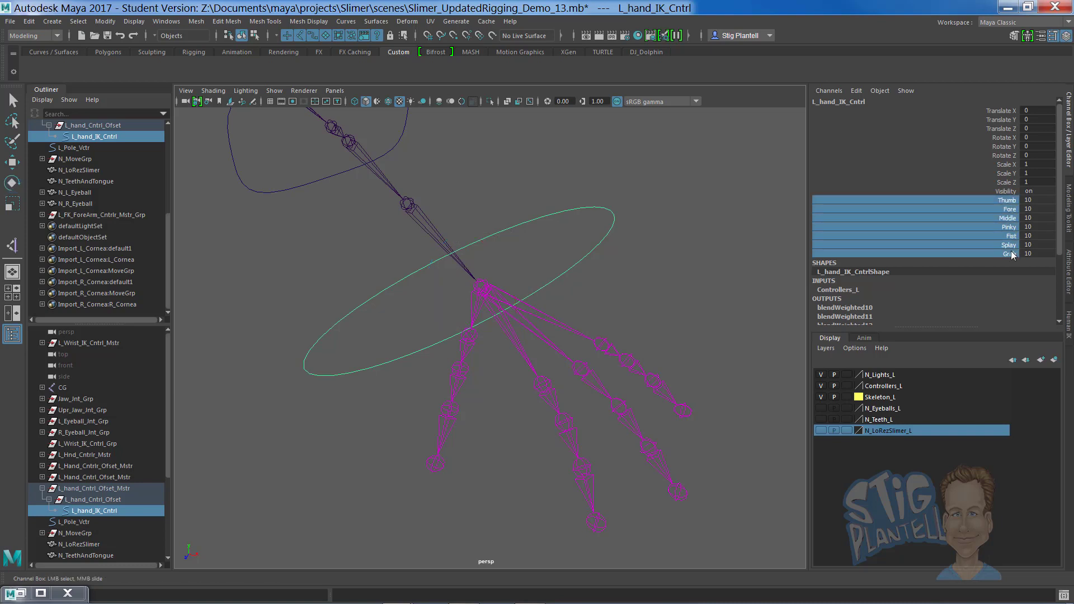
left_click(709, 251)
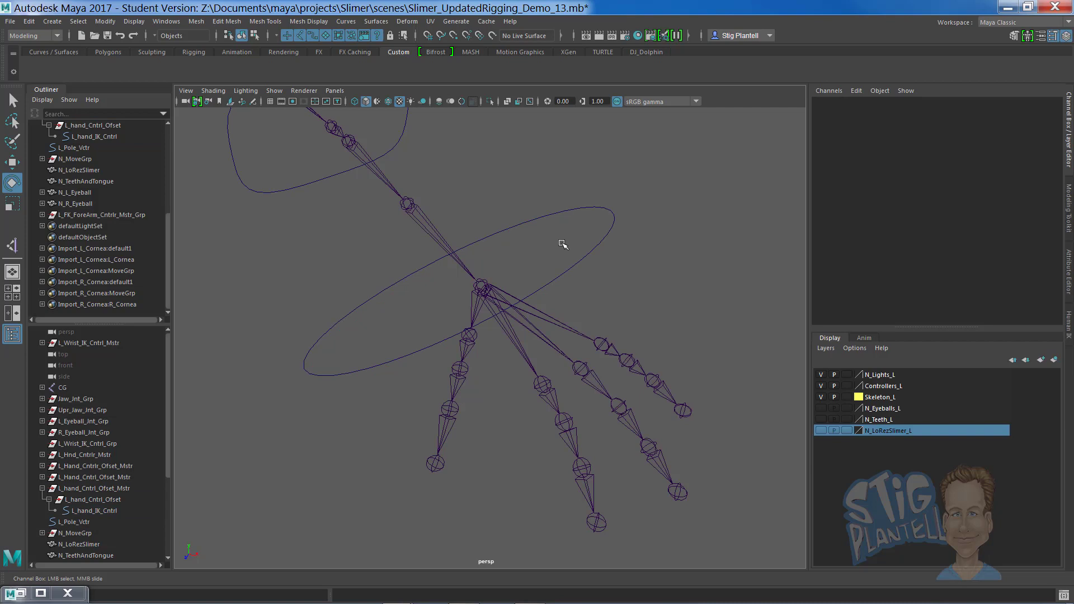
- Test the Grab attribute of the left hand control by lowering it to 0 and resetting it to 10
left_click(594, 246)
left_click(1012, 253)
left_click_drag(673, 256, 672, 243, "alt")
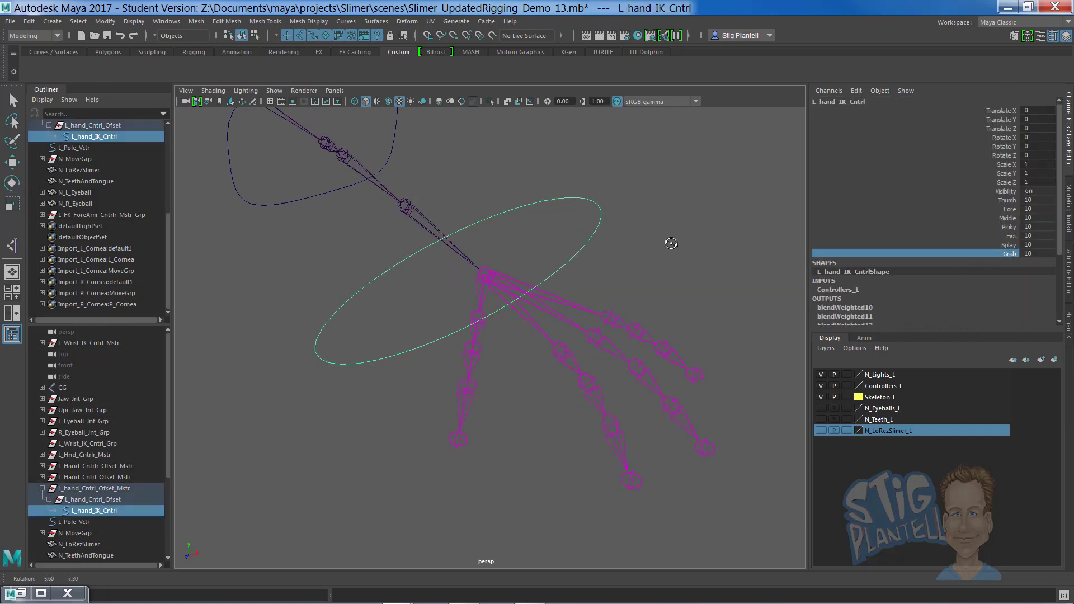
middle_click_drag(638, 252, 674, 248)
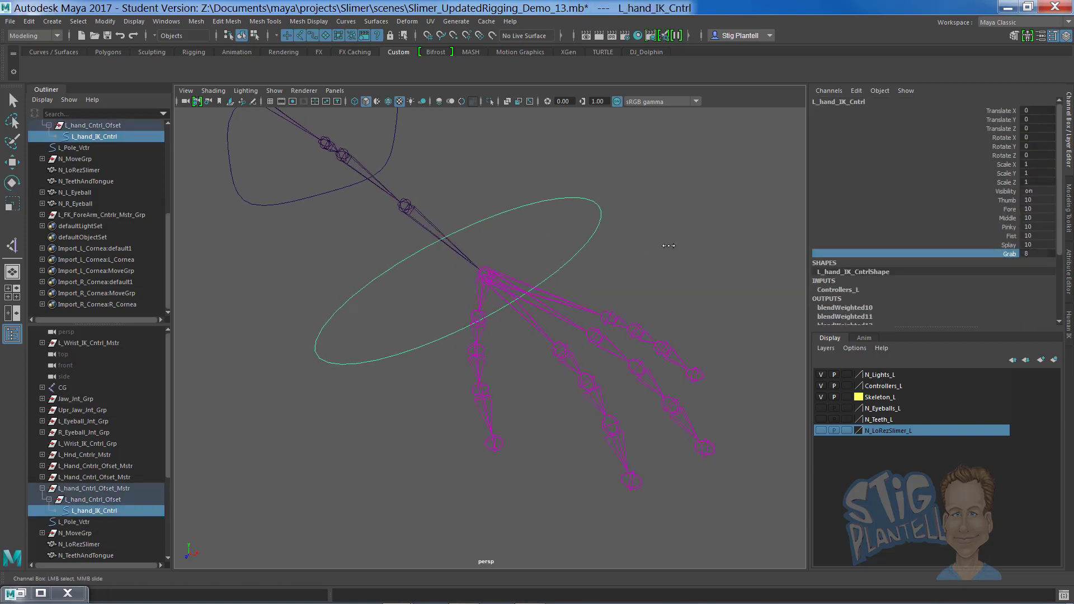
mouse_move(629, 253)
left_mouse_down("alt")
mouse_move(676, 235)
mouse_move(630, 244)
left_mouse_up("alt")
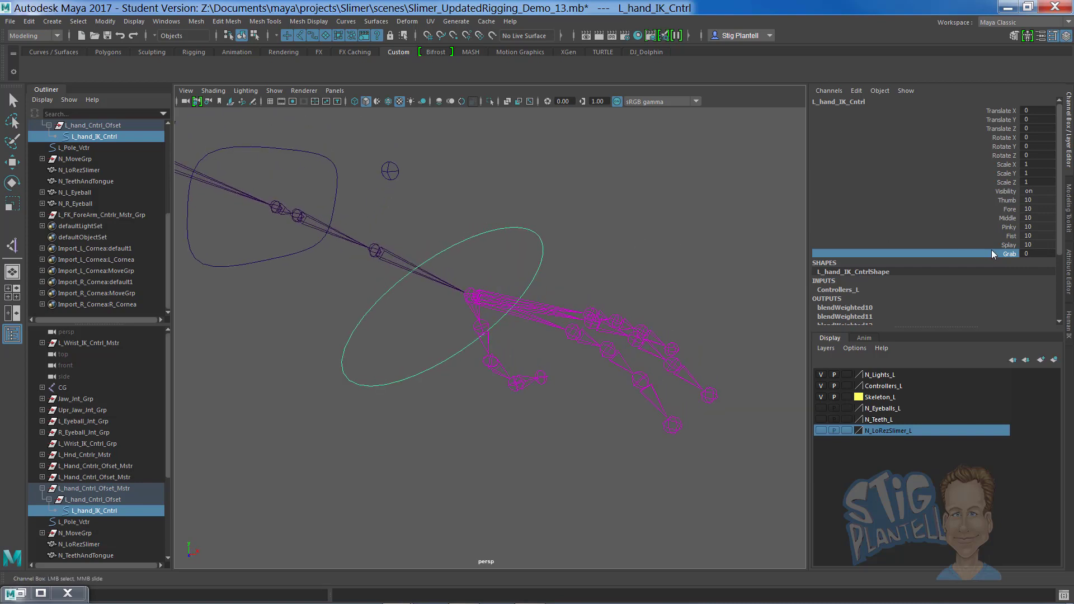
left_click(1029, 254)
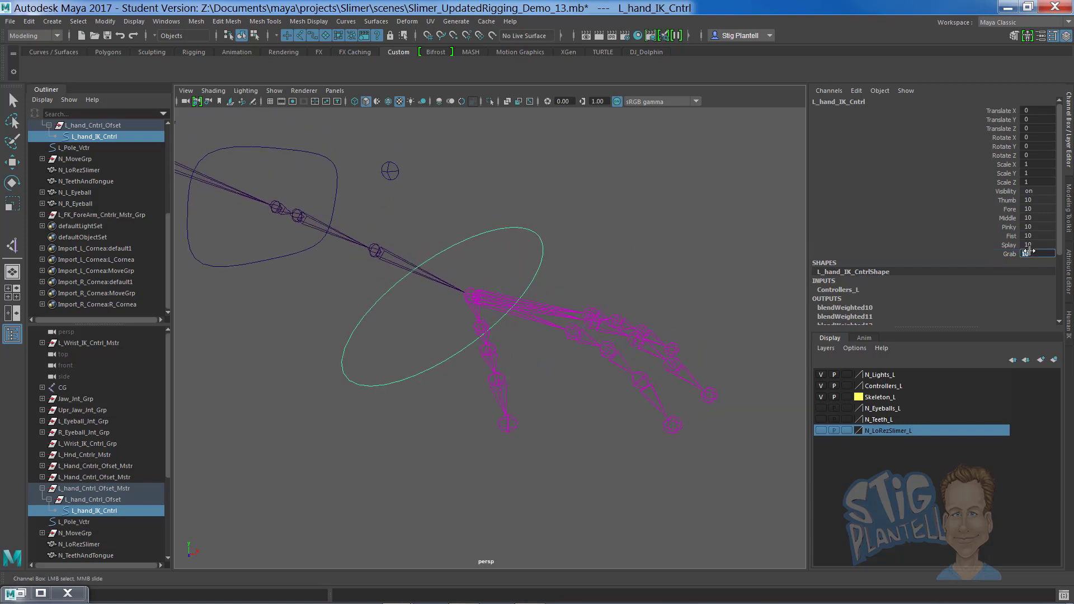
- Test the Fist attribute of the left hand control and return it to 10
left_click(1010, 236)
left_click_drag(777, 247, 633, 184, "alt")
middle_click_drag(633, 183, 691, 184)
left_click_drag(655, 244, 636, 305, "alt")
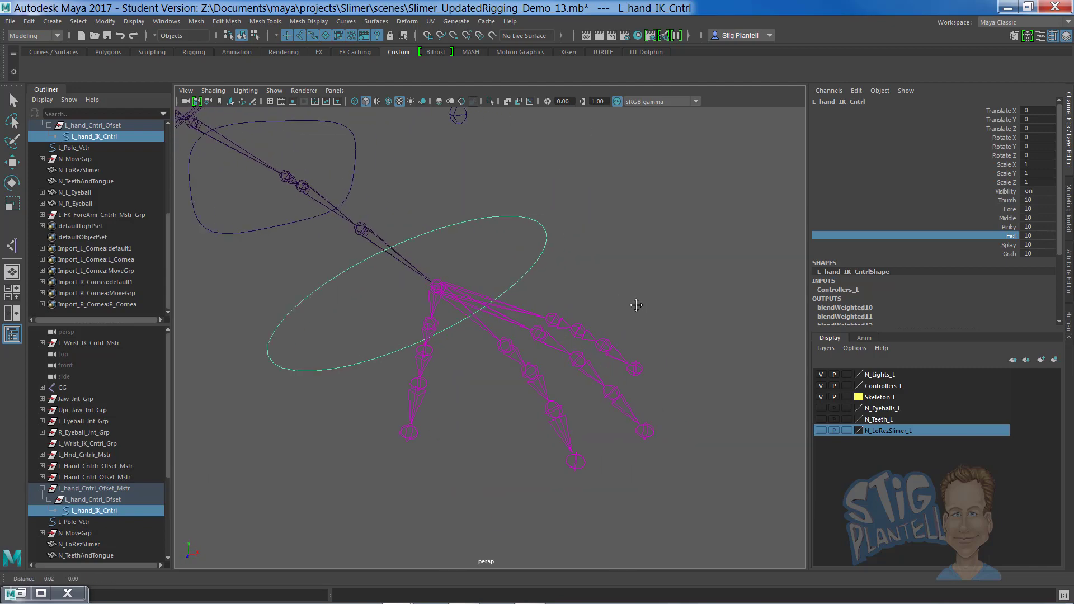
- Delete the Grab attribute from L_hand_IK_Cntrl
left_click(1011, 254)
left_click(857, 91)
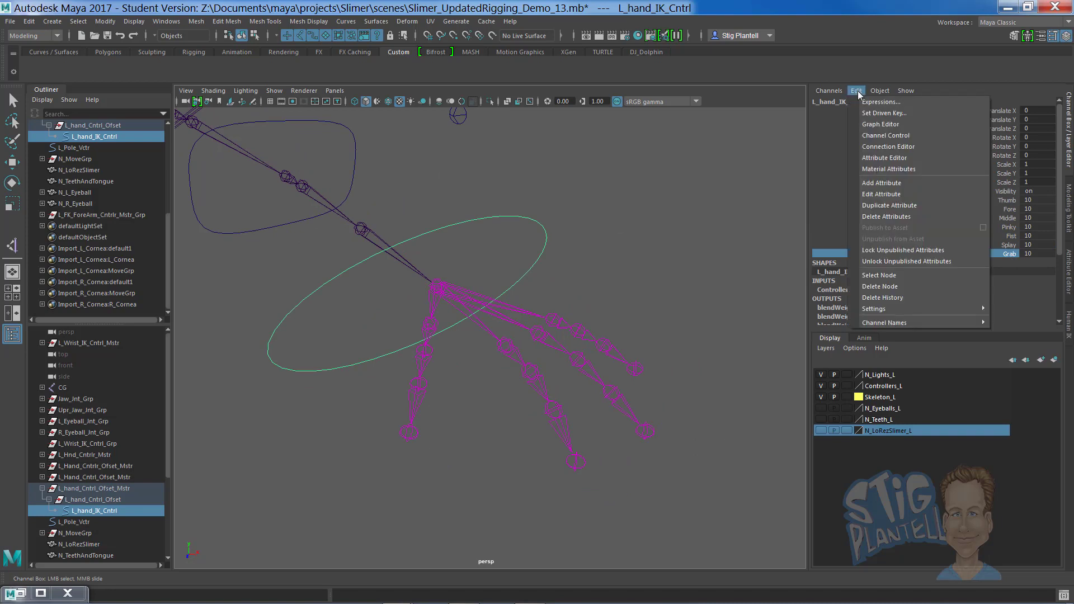
left_click(895, 217)
- Add a keyable integer attribute named Grab to L_hand_IK_Cntrl with minimum 0, maximum 10 and default 10
left_click(864, 91)
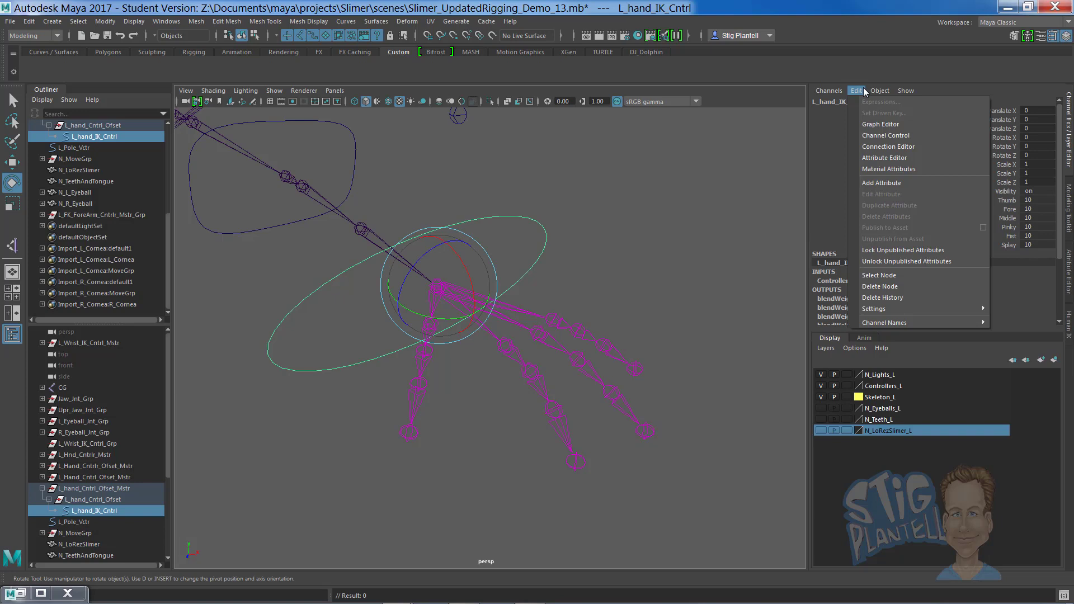
left_click(887, 184)
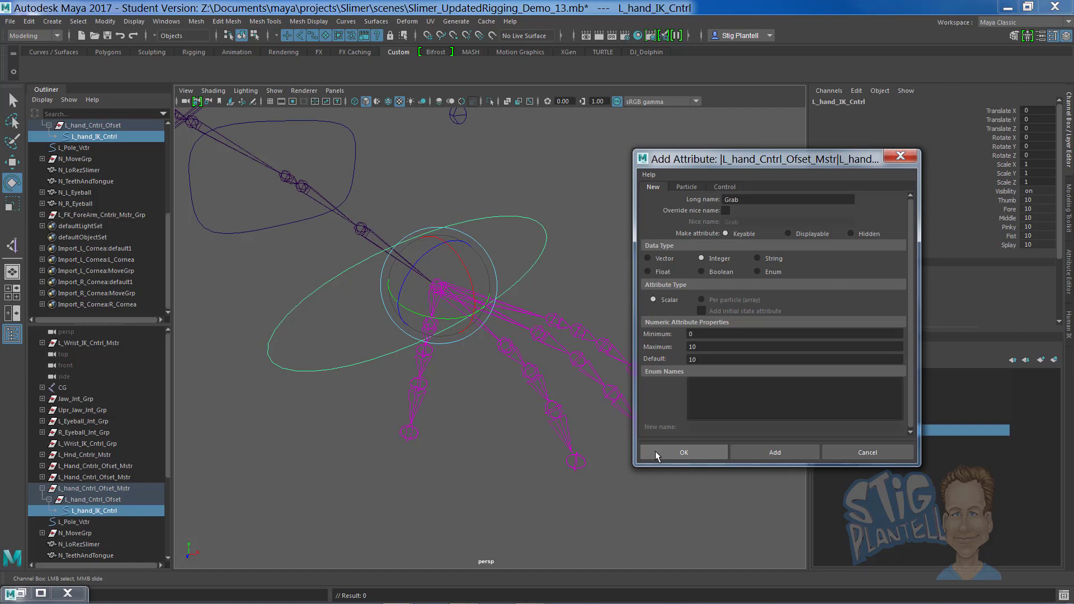
left_click_drag(554, 468, 547, 470, "alt")
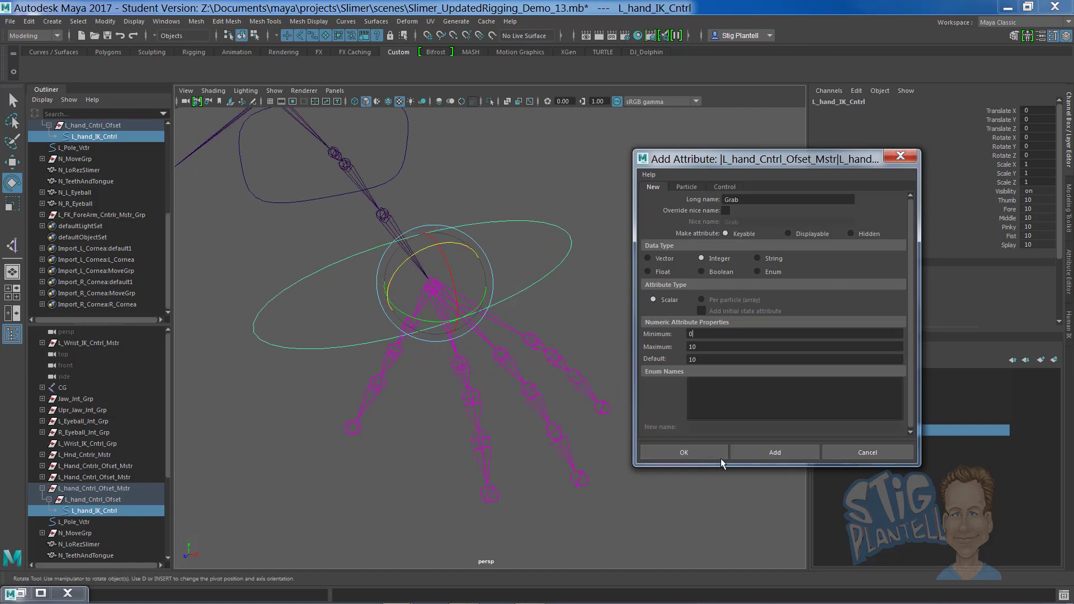
left_click(701, 454)
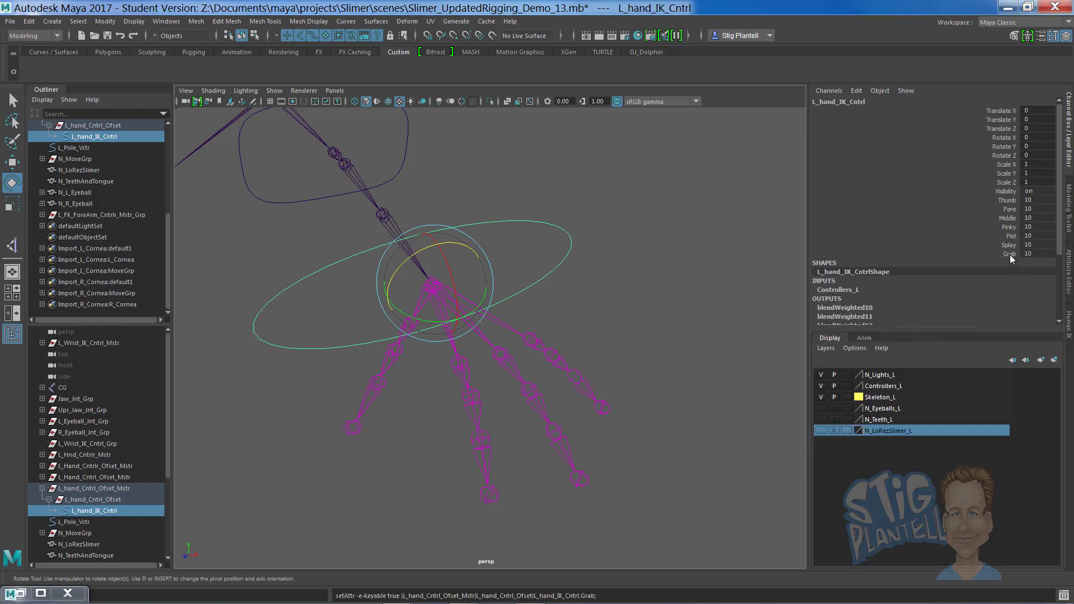
- Try scrubbing the newly added Grab attribute below 10 and set it back to 10
left_click(1009, 254)
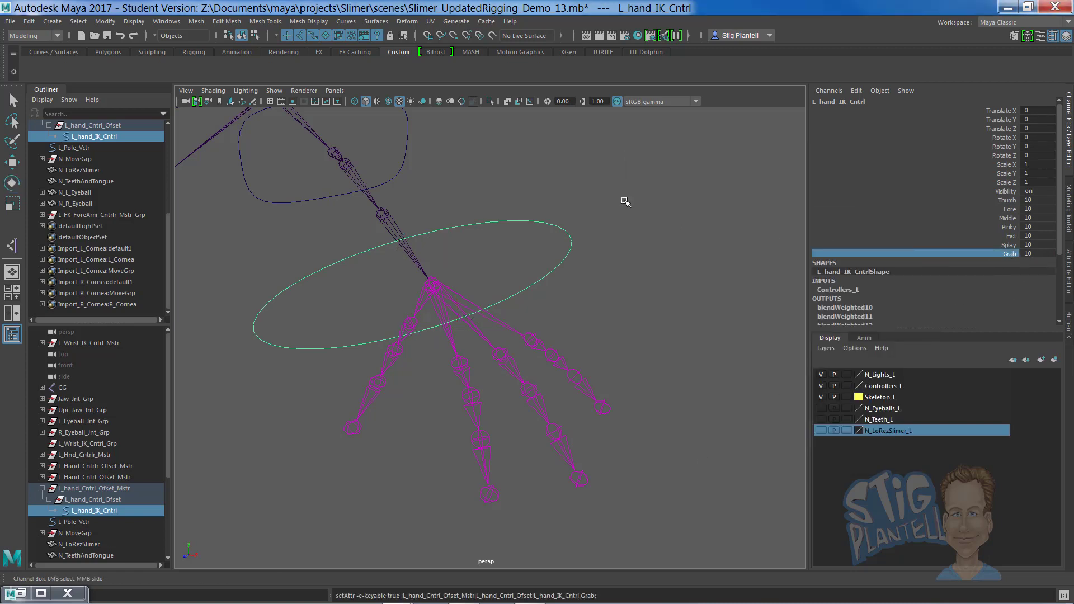
middle_click_drag(640, 201, 569, 200)
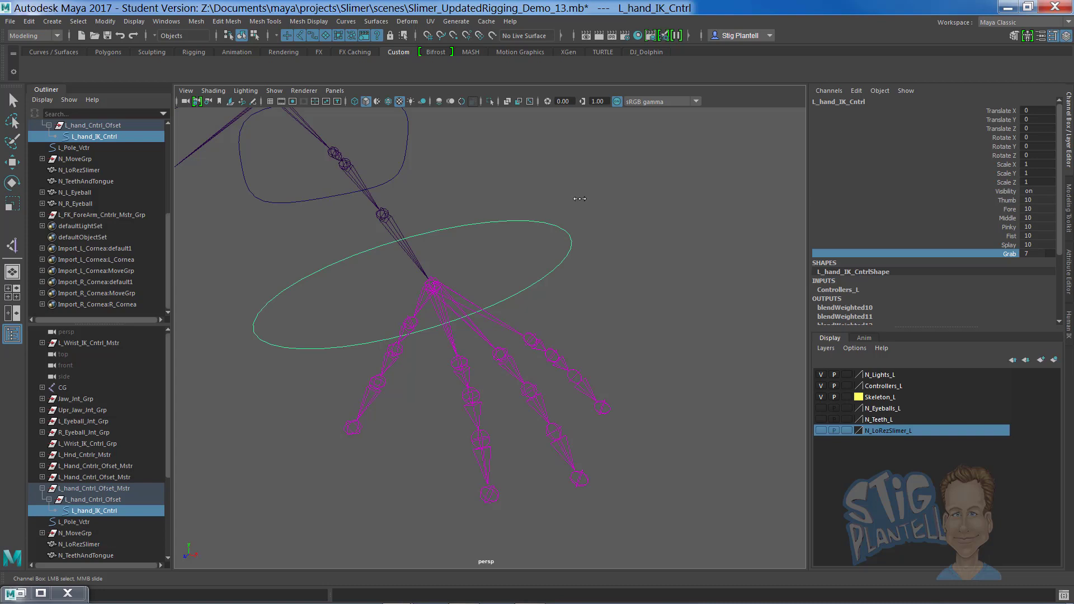
left_click(1042, 255)
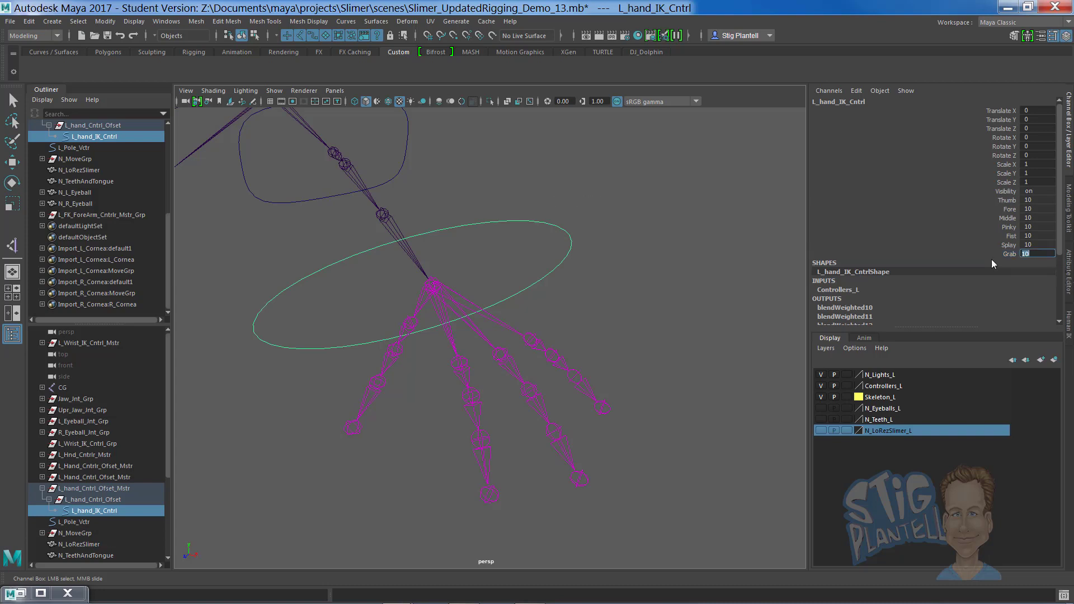
left_click(571, 246)
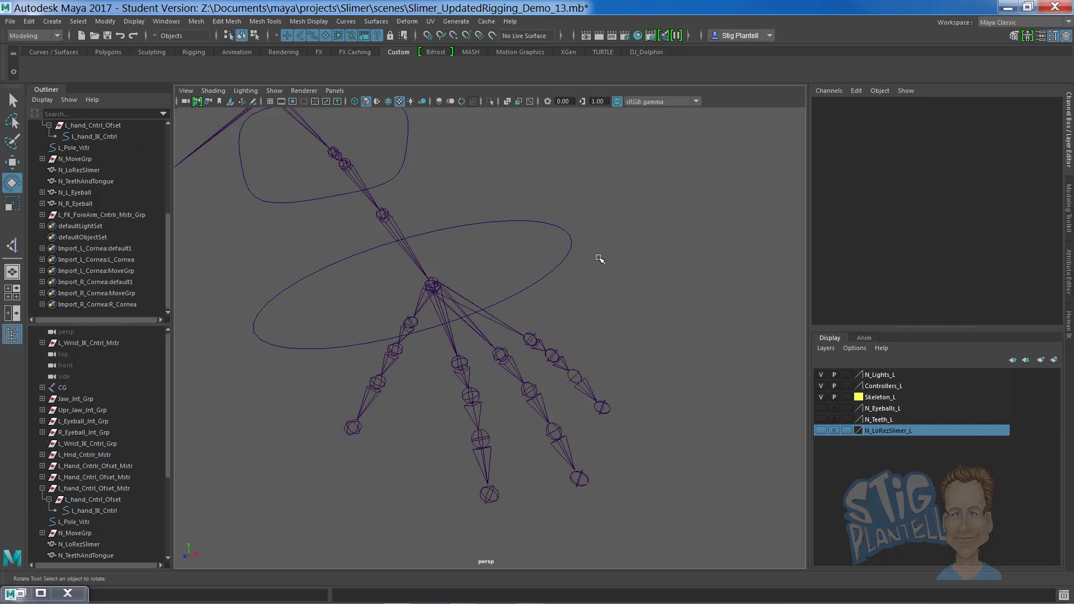
- Open the Set Driven Key window with the left hand control selected and place it beside the hand skeleton
left_click(568, 247)
key("space")
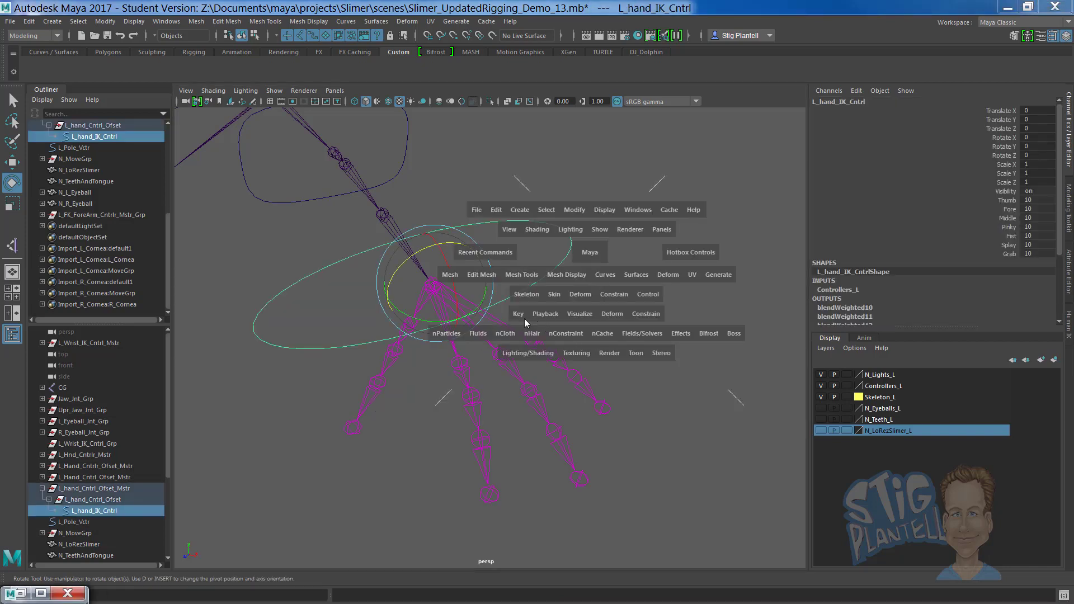
left_click(523, 317)
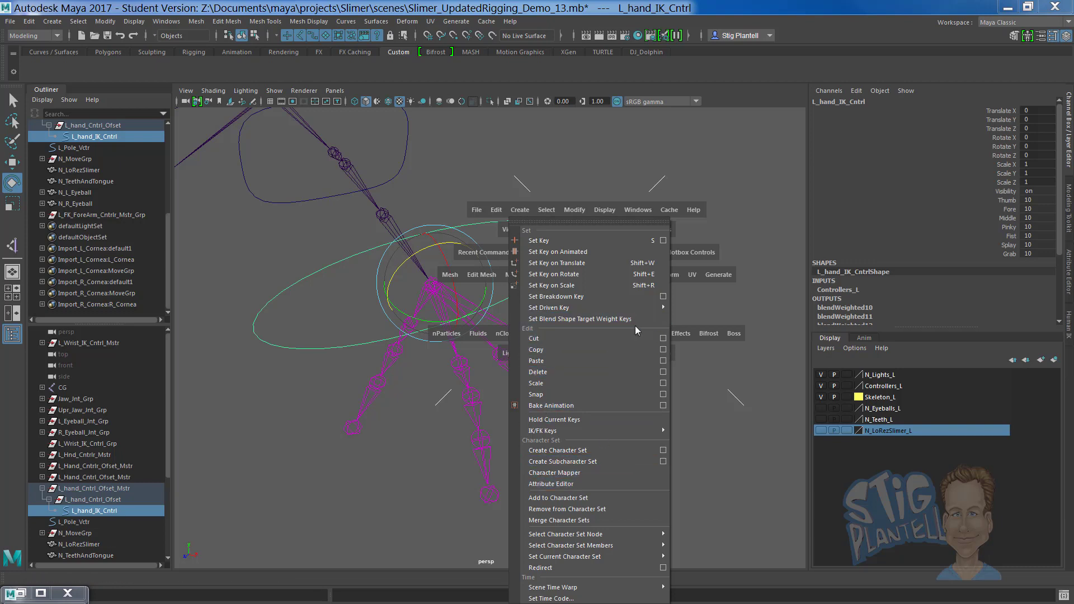
mouse_move(615, 308)
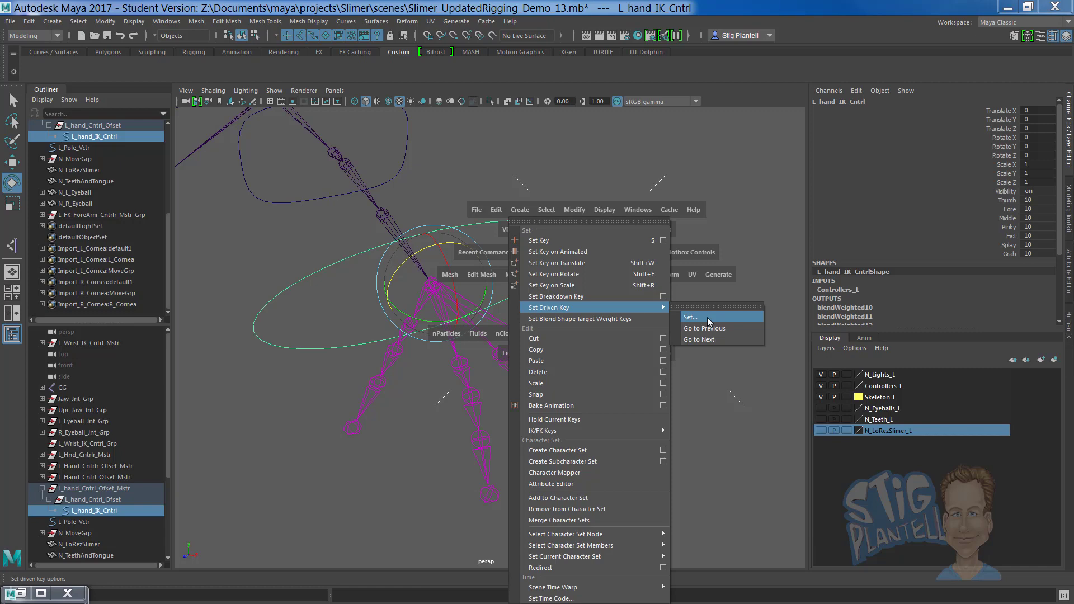
left_click(707, 317)
left_click_drag(757, 203, 793, 188)
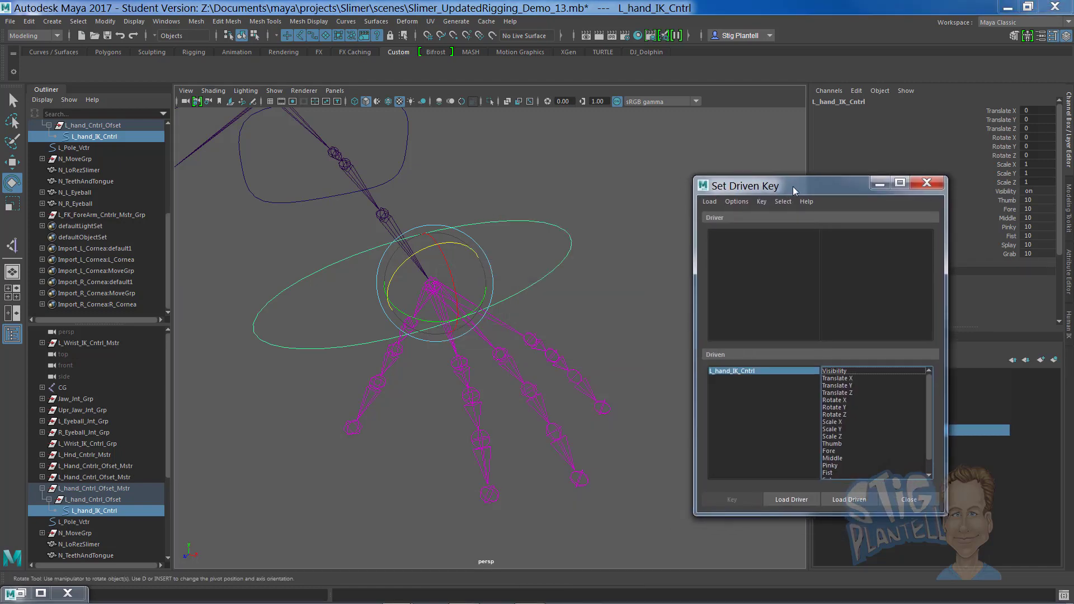
- Reselect L_hand_IK_Cntrl and load it as the driver for the driven keys
left_click(600, 248)
key("ctrl+z")
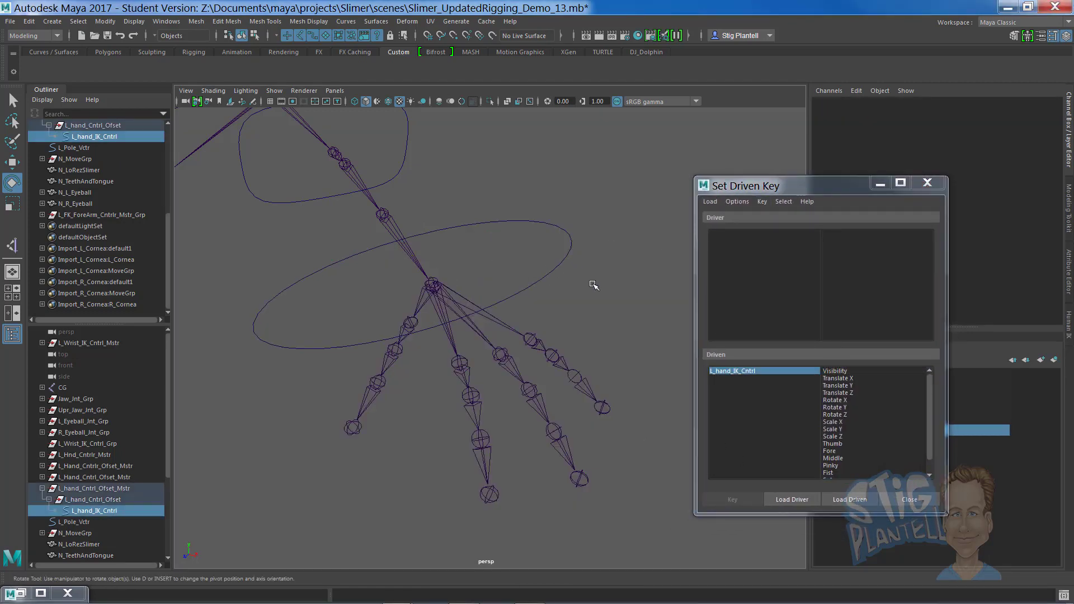
left_click(669, 326)
left_click(552, 271)
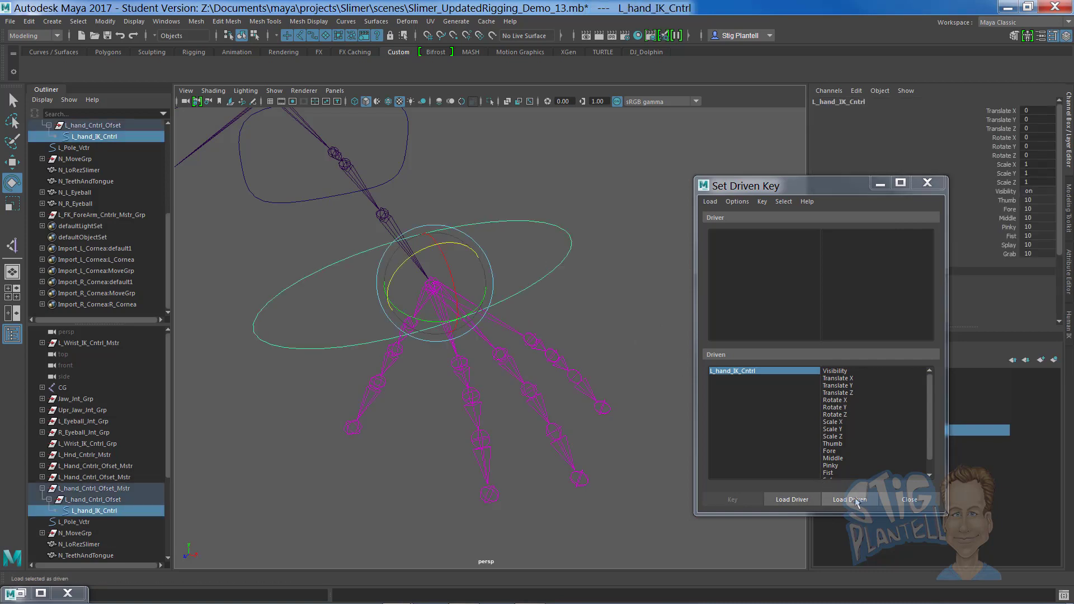
left_click(792, 499)
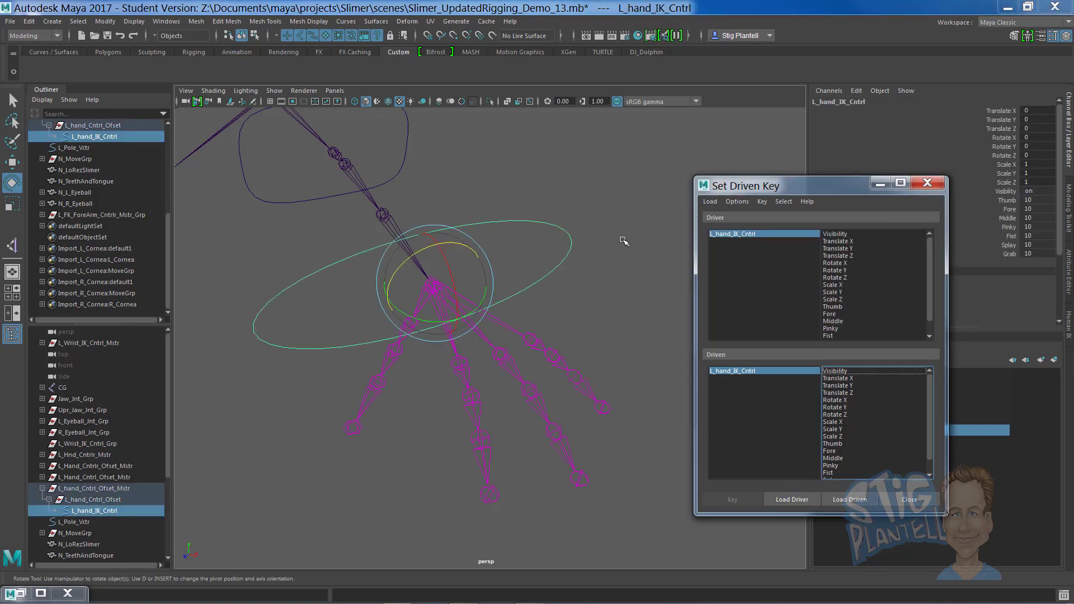
- Step through the thumb joint chain from Thumb_01_Jnt to Thumb_03_Jnt to check which joints it contains
left_click(565, 248)
left_click_drag(429, 366, 451, 361, "alt")
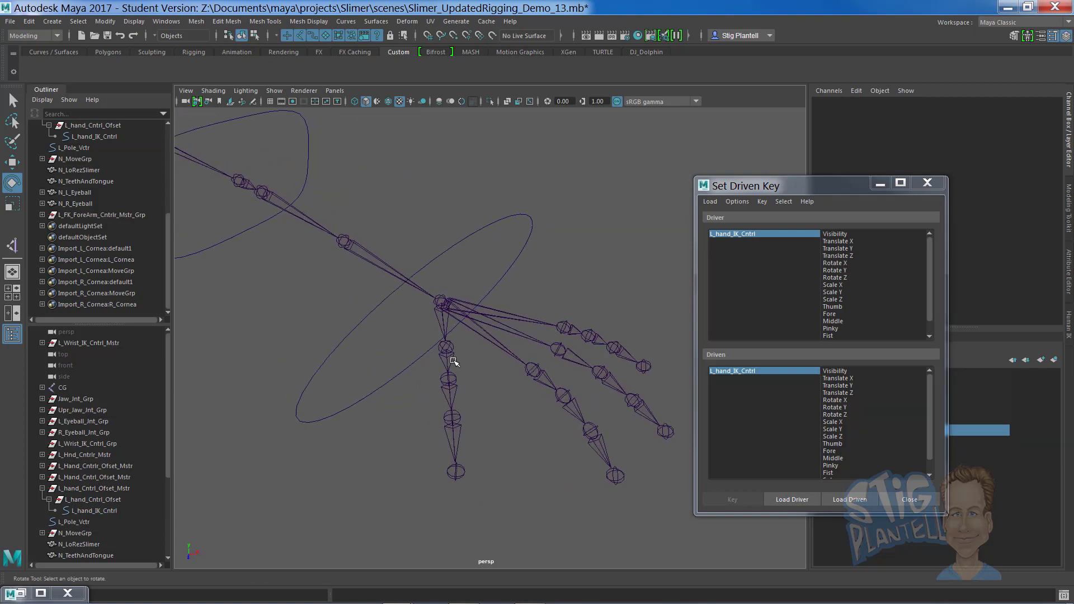
left_click(450, 360)
key("w")
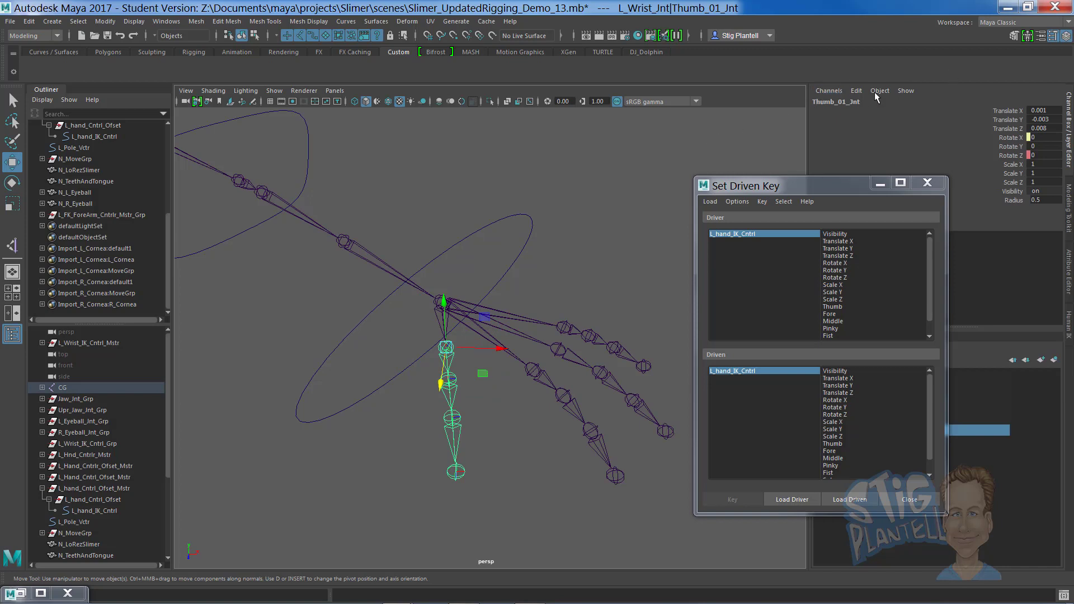
key("Down")
key("Down")
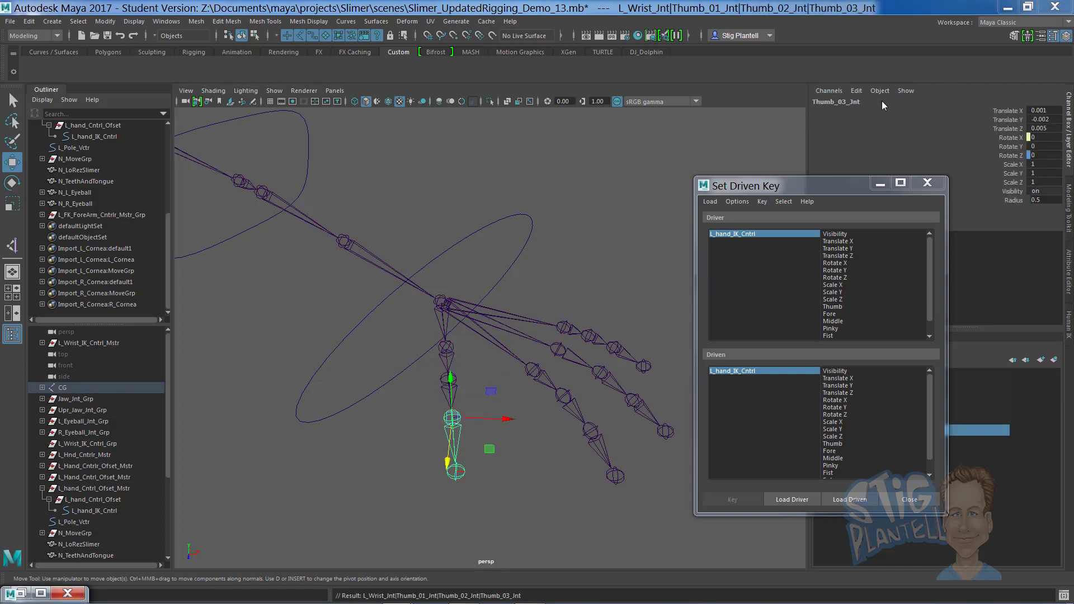
left_click(470, 359)
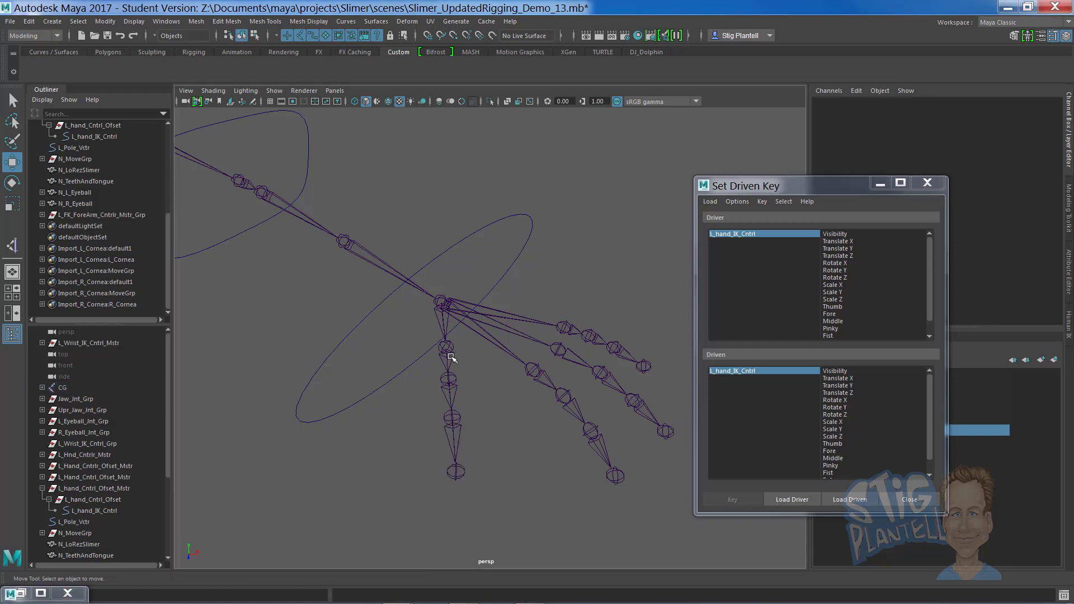
- Select Thumb_01_Jnt, Thumb_02_Jnt and Thumb_03_Jnt together and load them as the driven objects
left_click(451, 355)
left_click(453, 396, "shift")
left_click(457, 435, "shift")
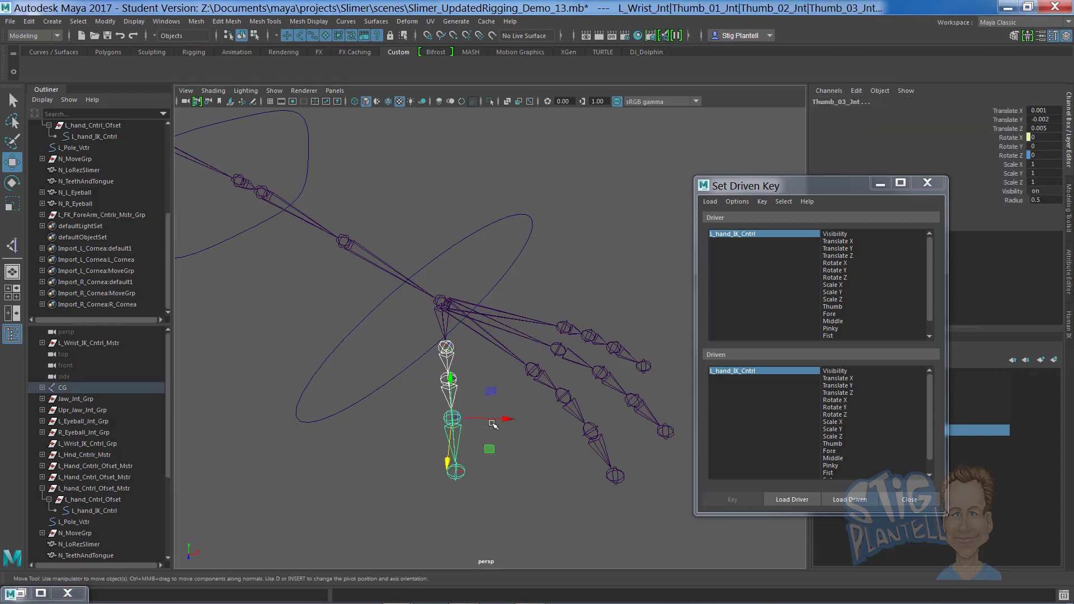
left_click_drag(481, 437, 472, 429, "alt")
right_click_drag(472, 429, 480, 431, "alt")
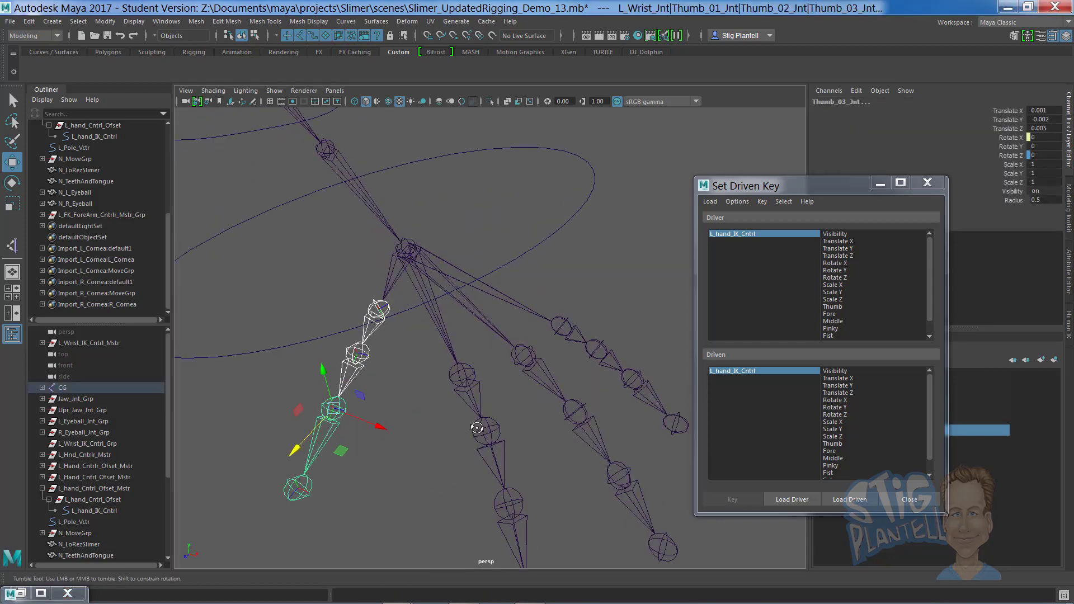
left_click_drag(479, 431, 479, 425, "alt")
left_click(850, 500)
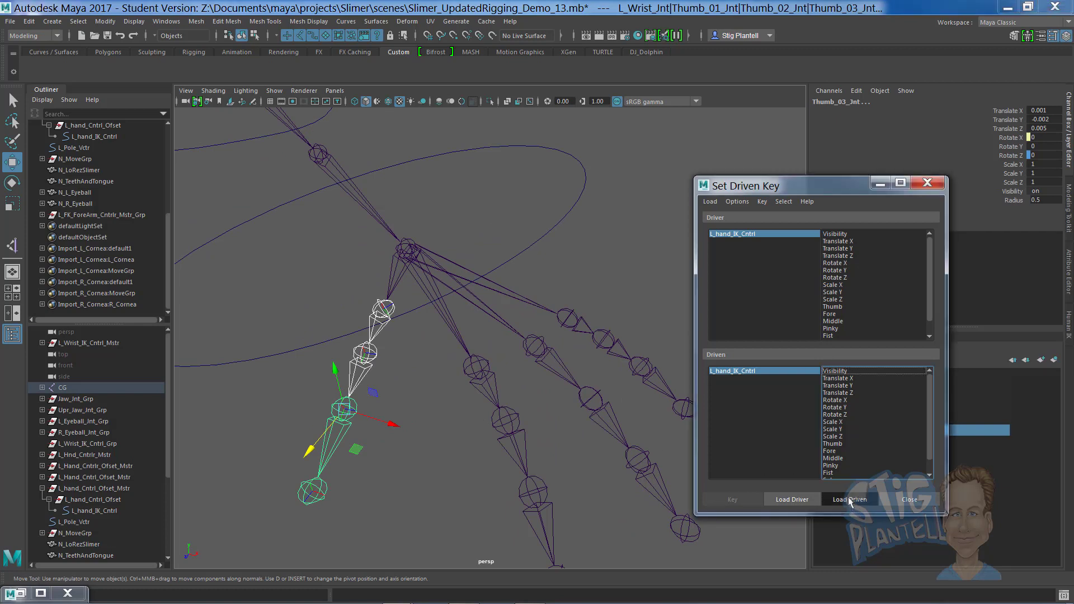
left_click(850, 499)
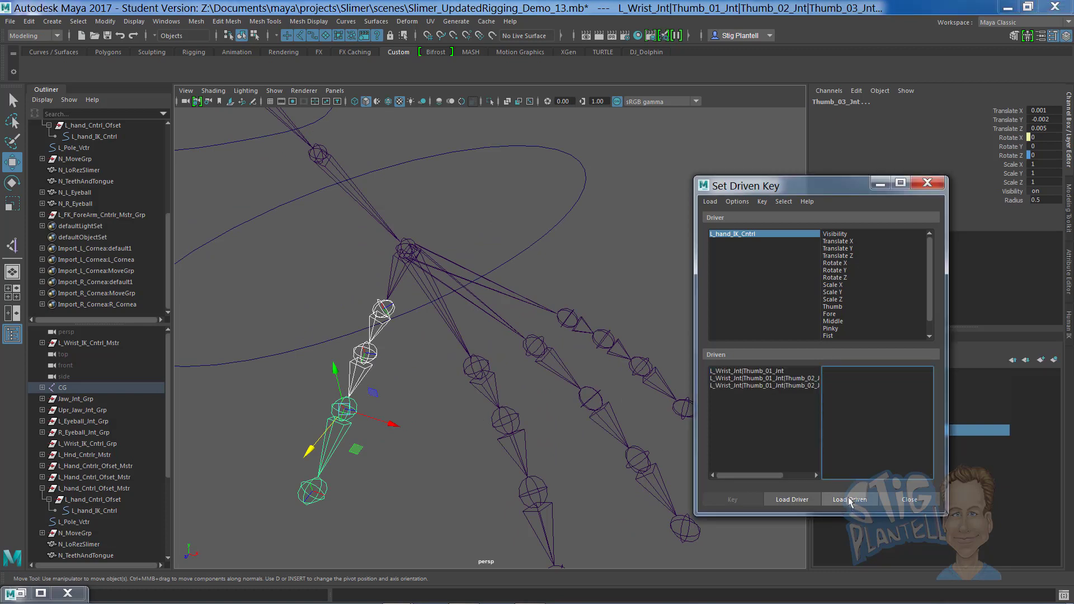
- Highlight all three thumb joints in the driven list so they are keyed together
left_click_drag(769, 371, 768, 384)
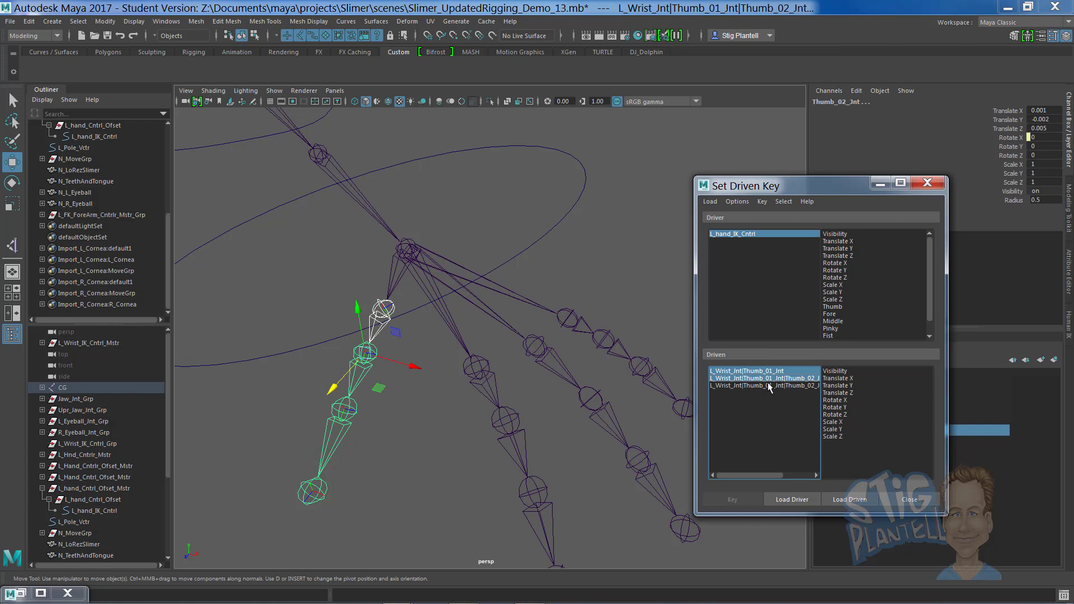
left_click(768, 386, "shift")
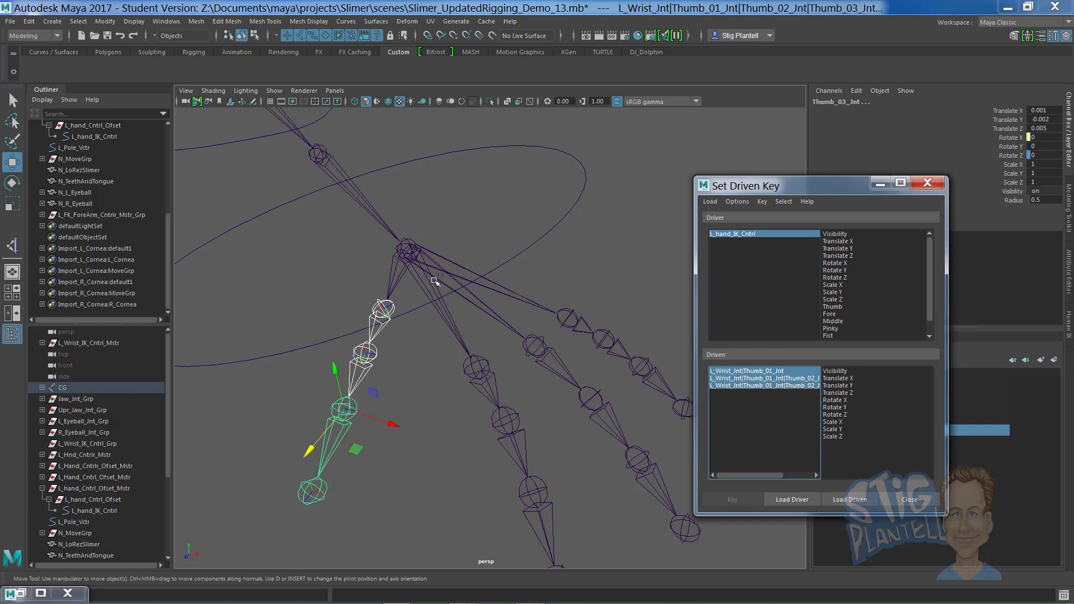
- Display the thumb joints' local rotation axes in component mode, examine which axis curls the thumb, and return to object mode
left_click(440, 185)
left_click(375, 313)
key("F8")
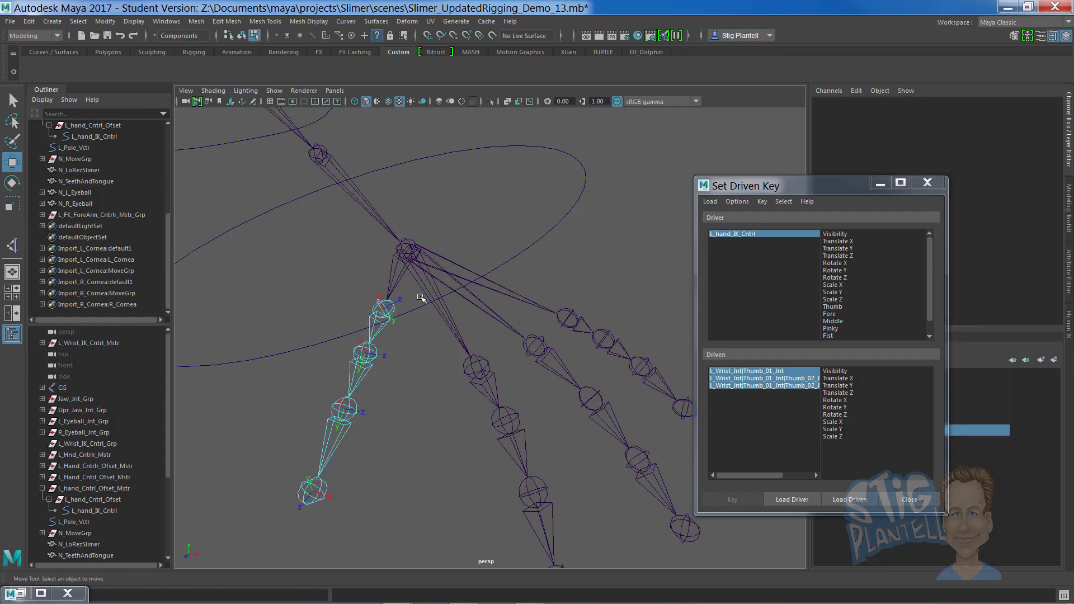
left_click_drag(414, 295, 378, 229, "alt")
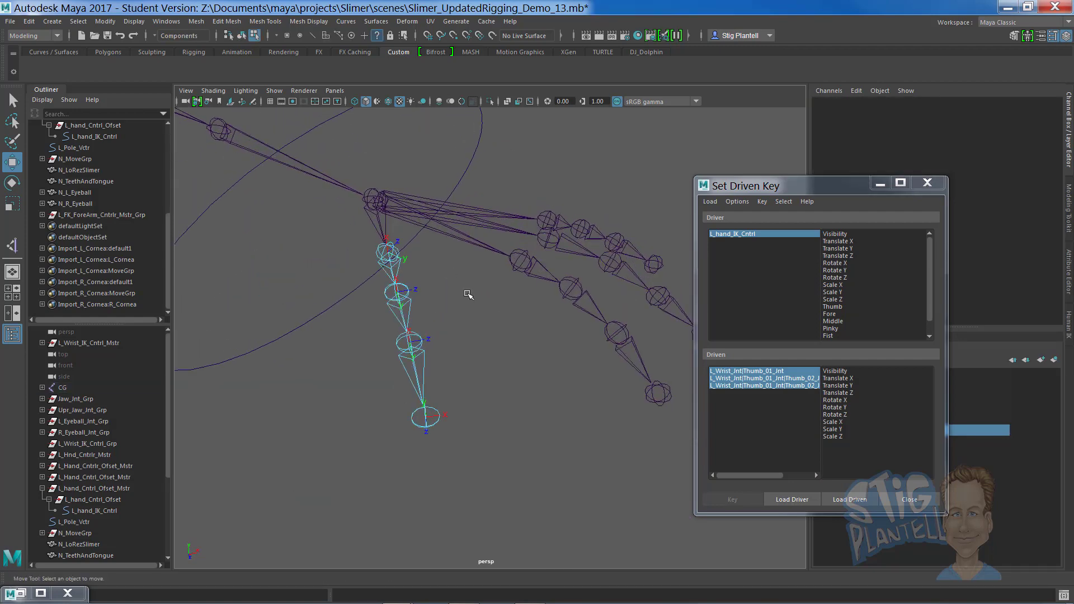
left_click_drag(468, 295, 499, 330, "alt")
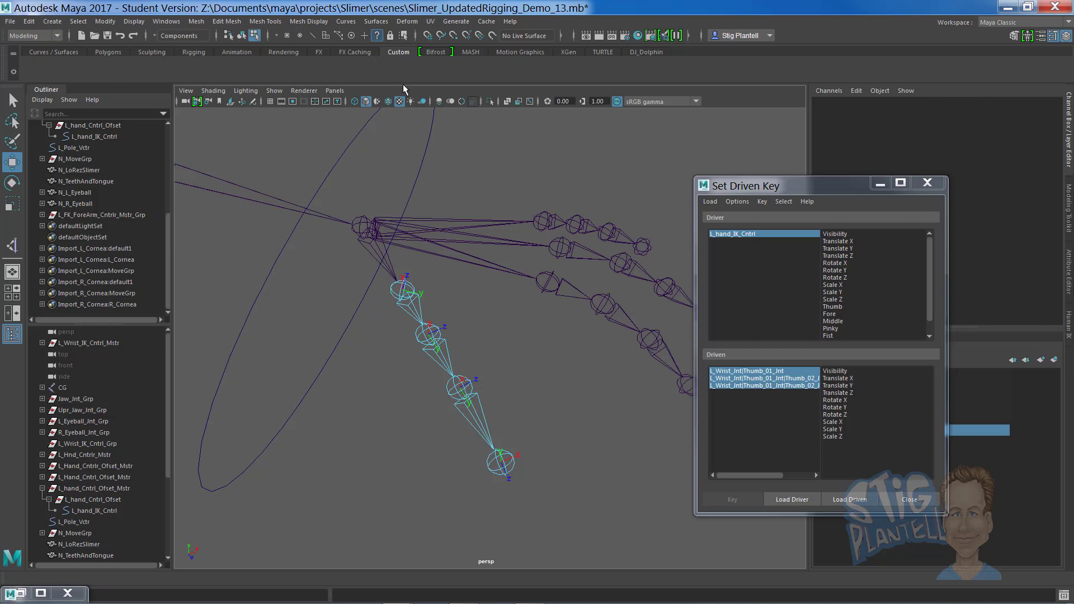
key("F8")
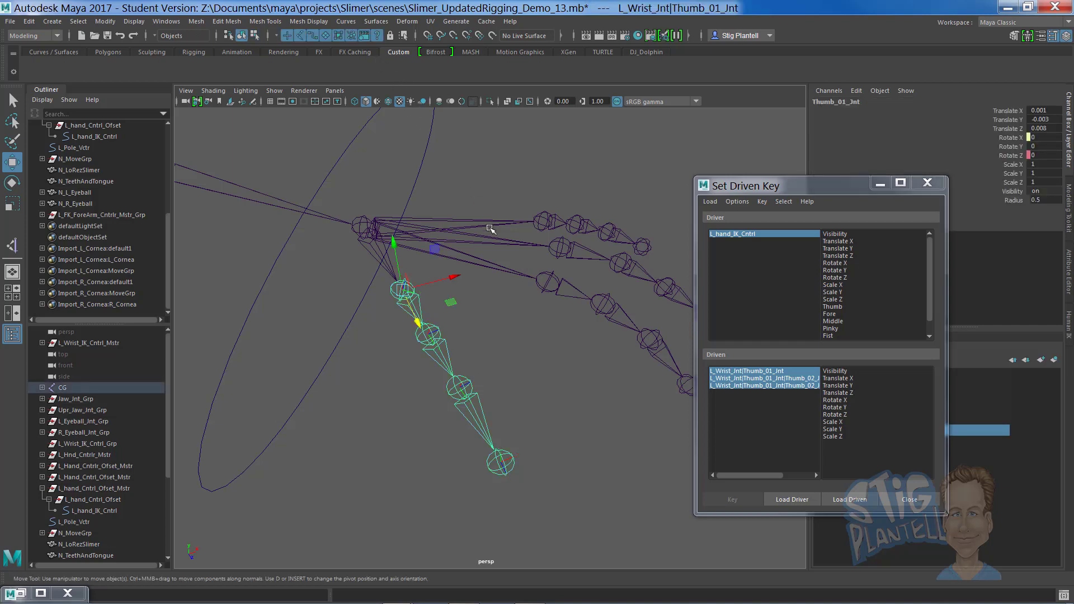
key("F8")
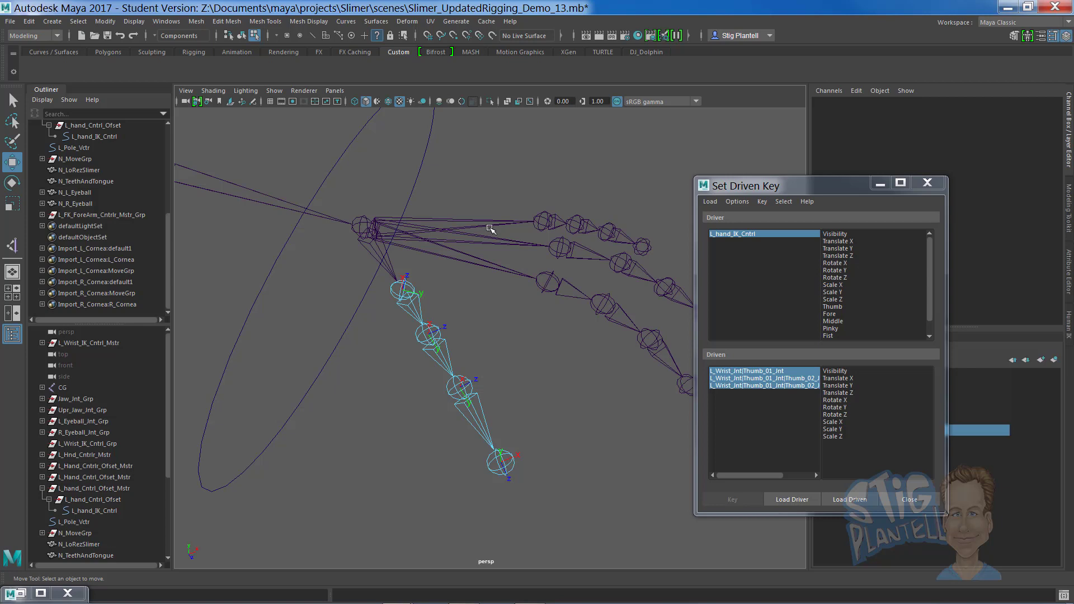
right_click(377, 36)
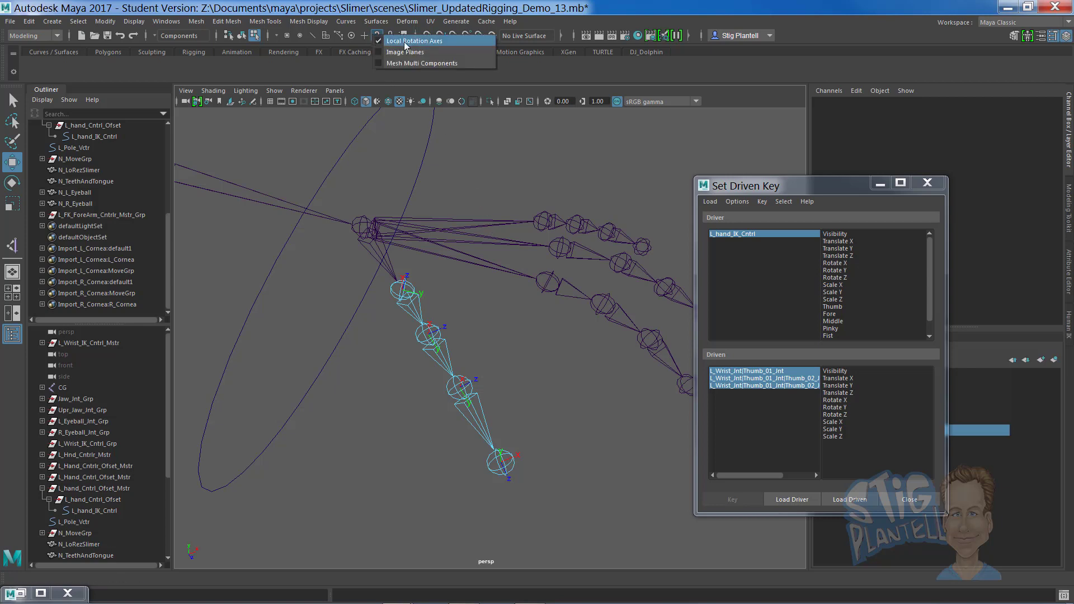
left_click(508, 204)
key("F8")
left_click(508, 199)
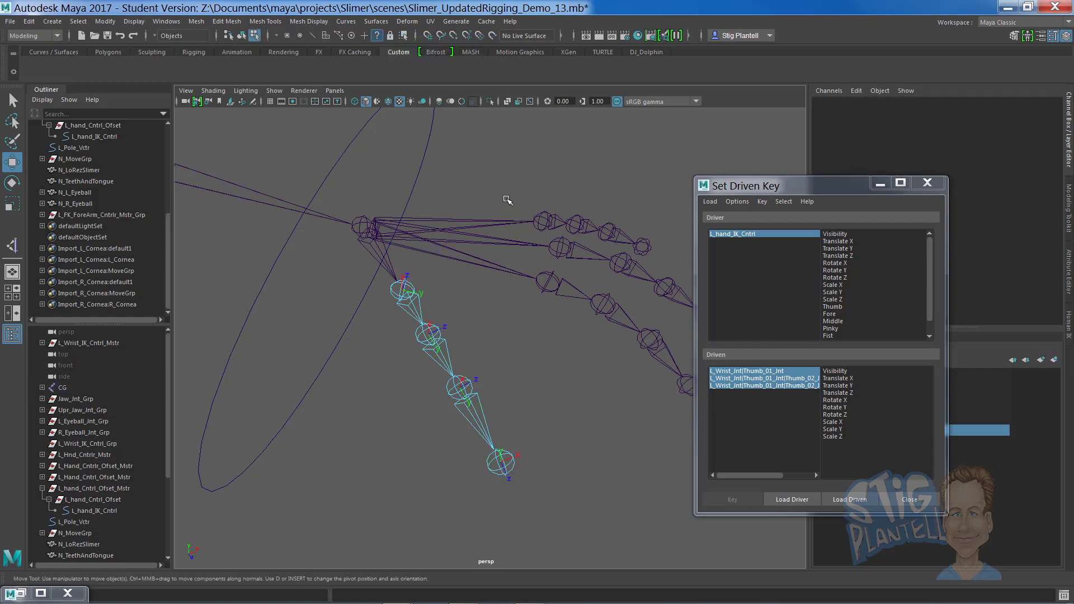
key("ctrl+z")
left_click_drag(524, 319, 468, 333, "alt")
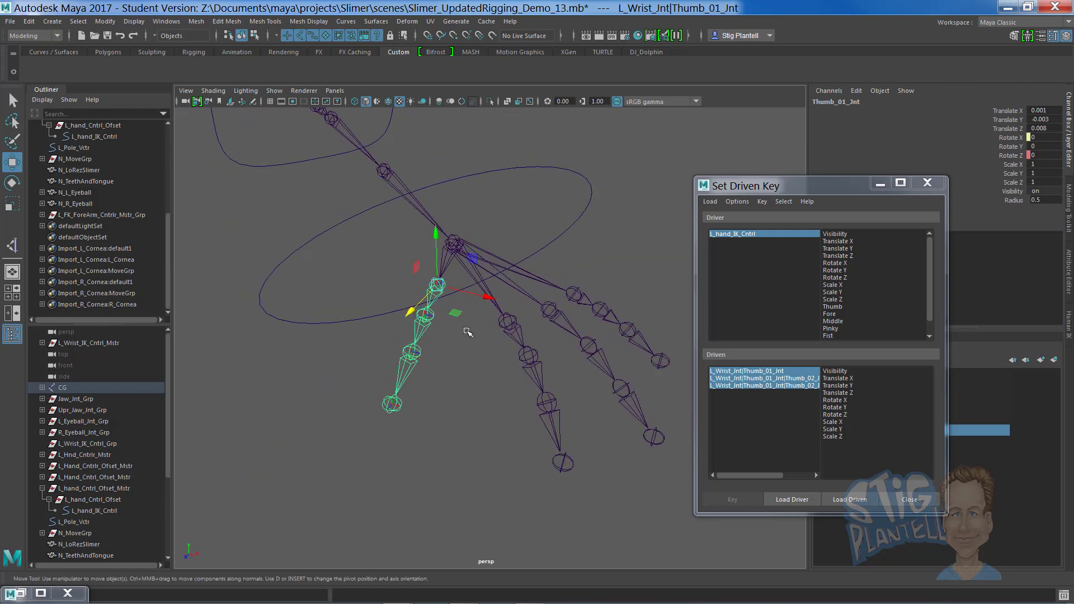
- Pair the driver's Grab attribute with Rotate X of the three thumb joints and key their uncurled pose
left_click(838, 401)
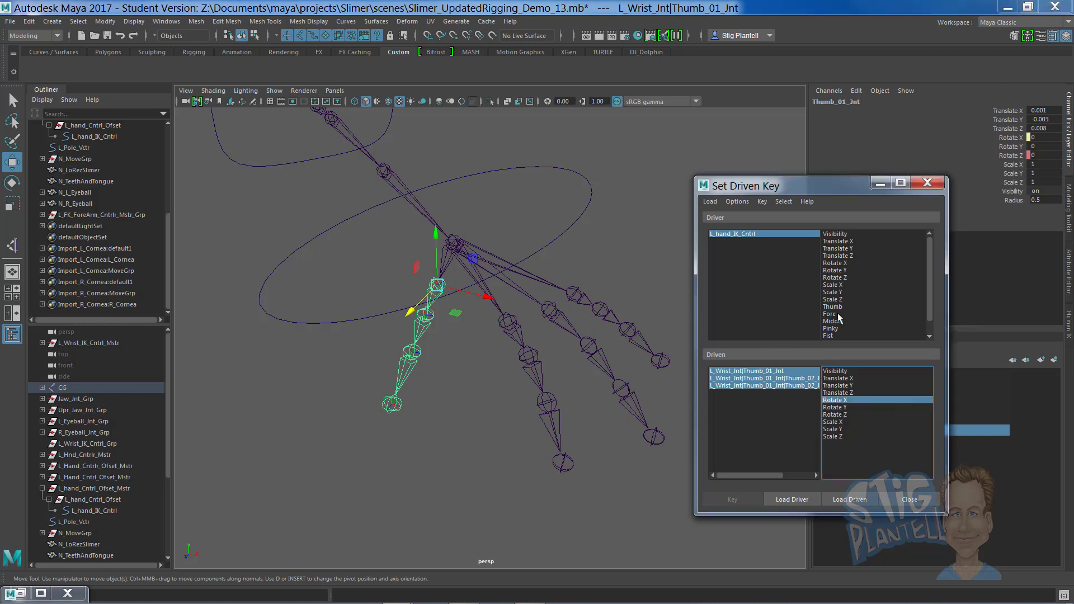
left_click_drag(929, 281, 932, 294)
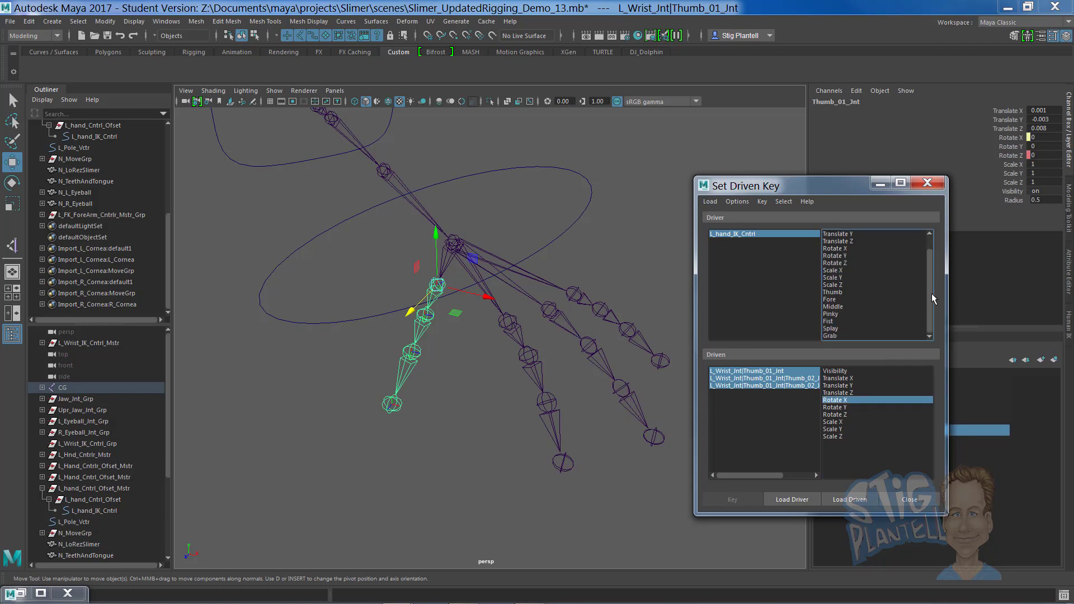
left_click(838, 337)
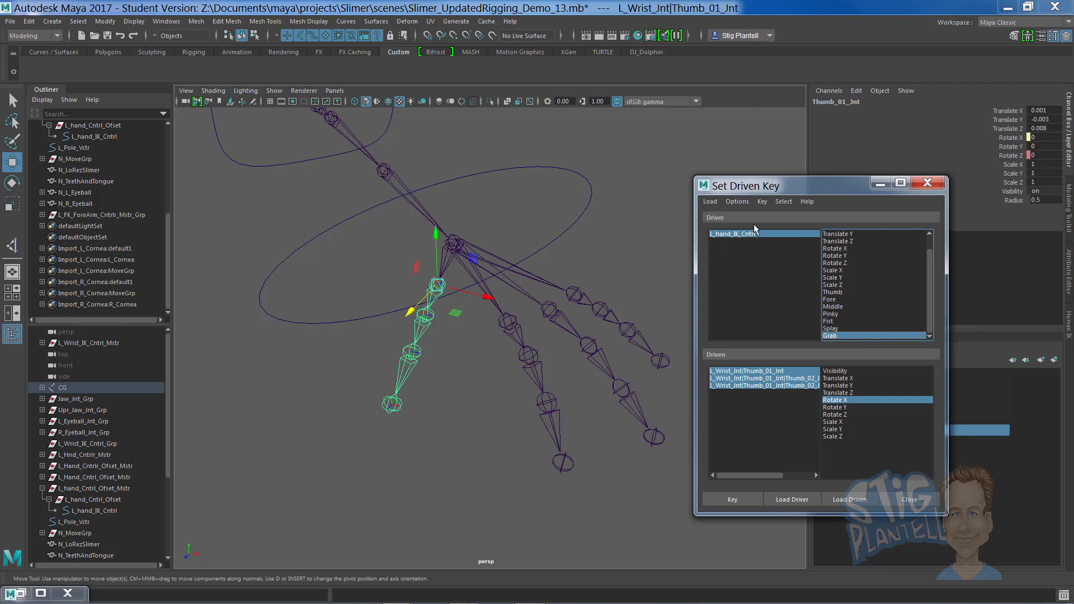
left_click(727, 500)
- Set Grab on L_hand_IK_Cntrl to 0, then key the three thumb joints curled to 24.383 in Rotate X
mouse_move(475, 374)
left_mouse_down("alt")
mouse_move(470, 384)
mouse_move(485, 371)
left_mouse_up("alt")
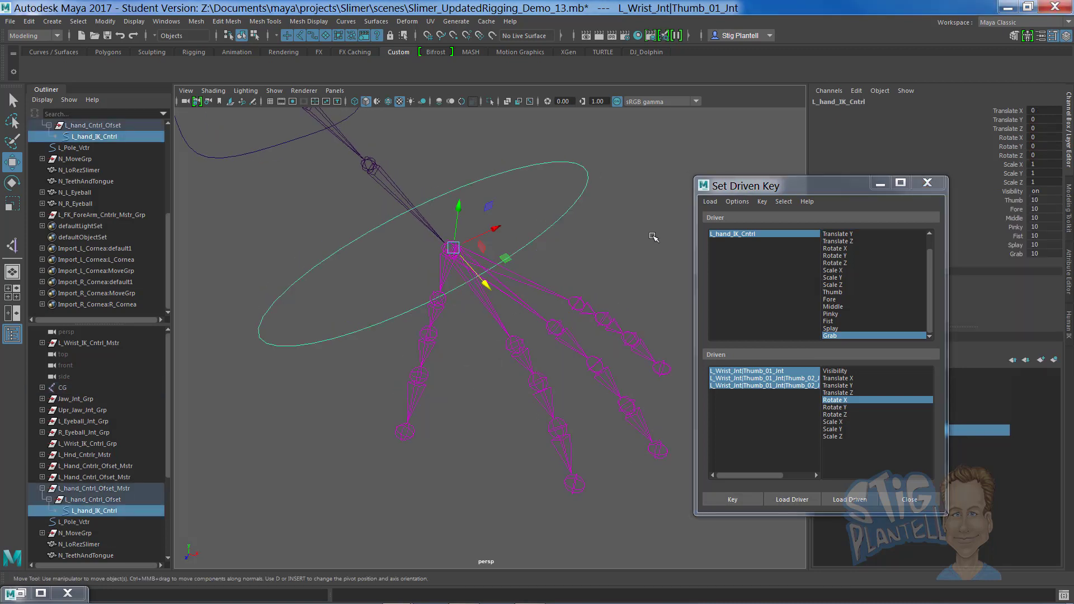
left_click(1027, 254)
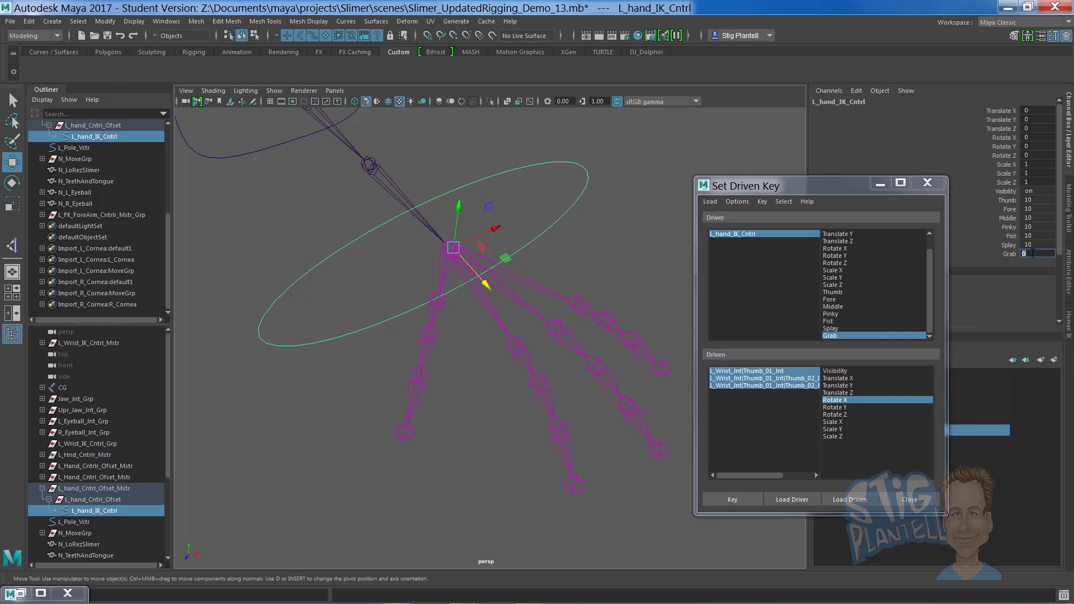
left_click(436, 307)
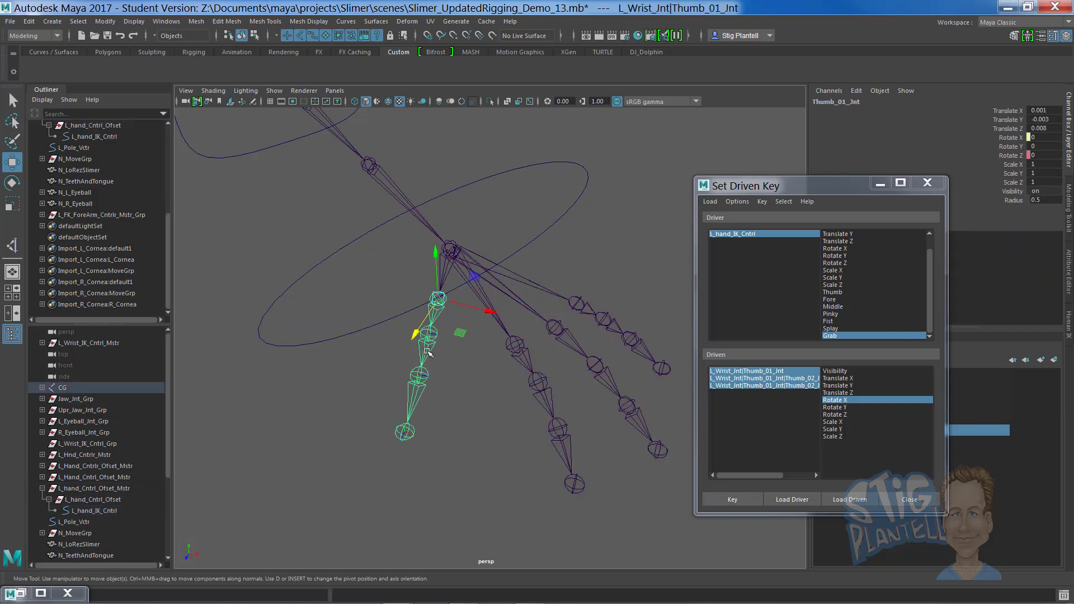
left_click(427, 351, "shift")
left_click(414, 395, "shift")
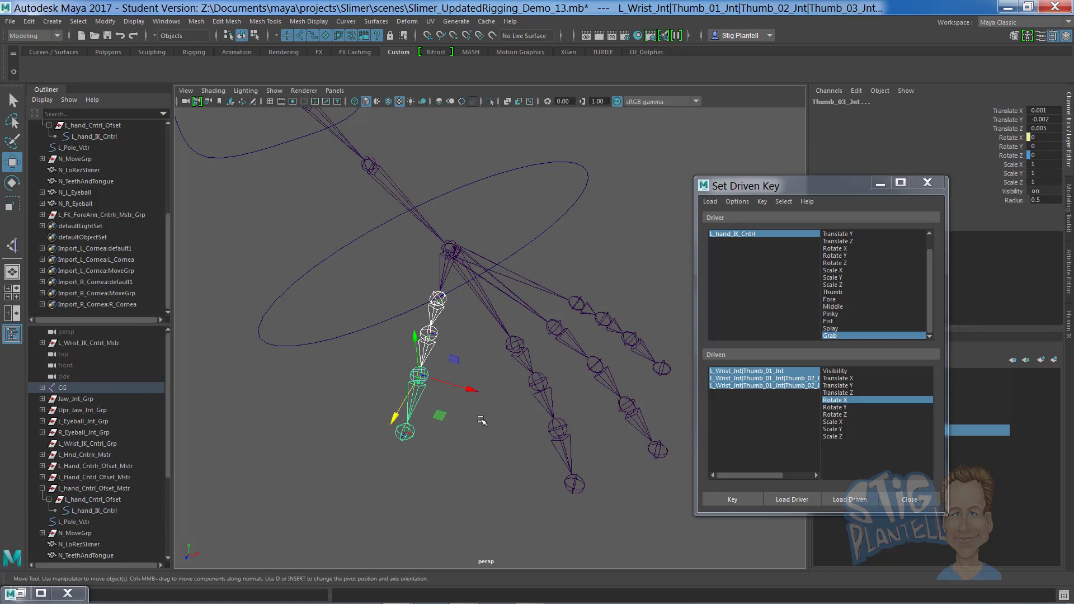
key("e")
left_click_drag(462, 411, 491, 359)
left_click_drag(451, 415, 525, 422)
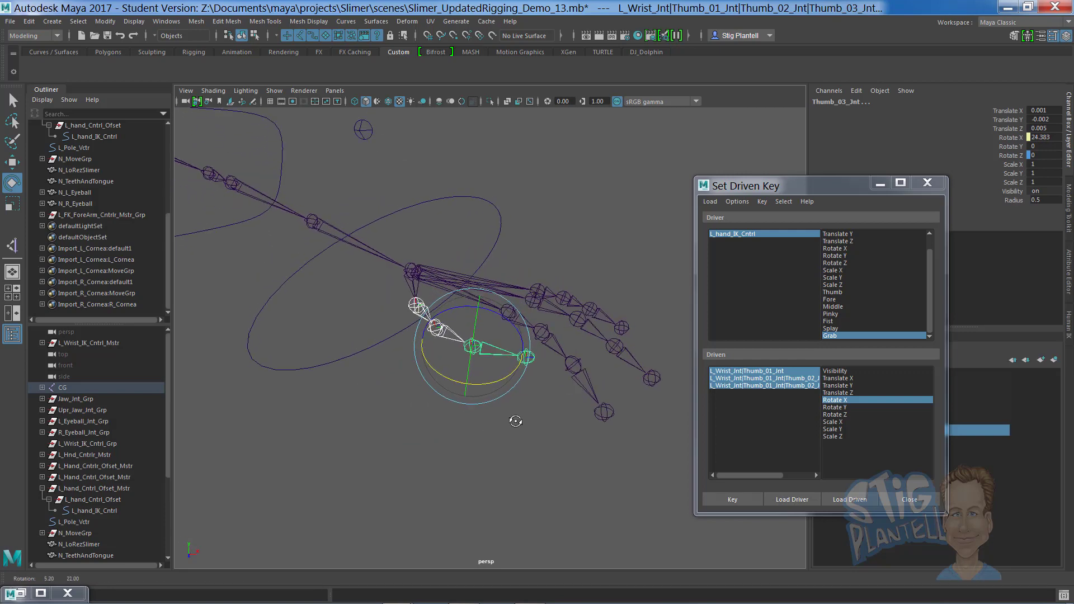
left_click(741, 498)
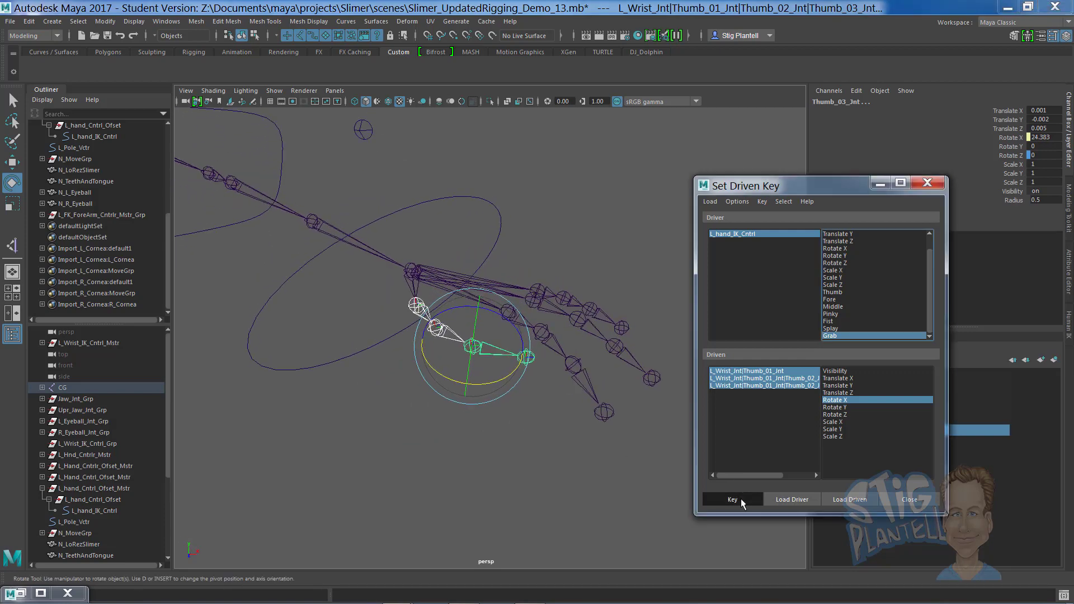
- Scrub the Grab attribute on L_hand_IK_Cntrl to test the thumb curl, leaving Grab at 10
left_click(492, 215)
left_click(1006, 253)
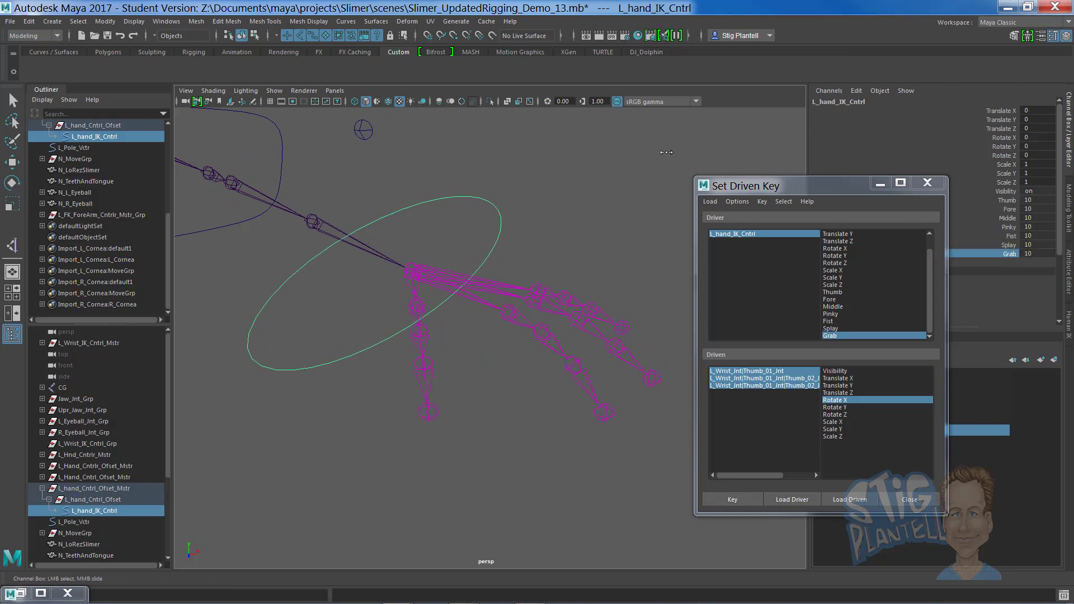
middle_click_drag(595, 144, 679, 147)
left_click_drag(589, 169, 577, 174, "alt")
middle_click_drag(578, 174, 576, 173, "alt")
left_click_drag(576, 173, 566, 177, "alt")
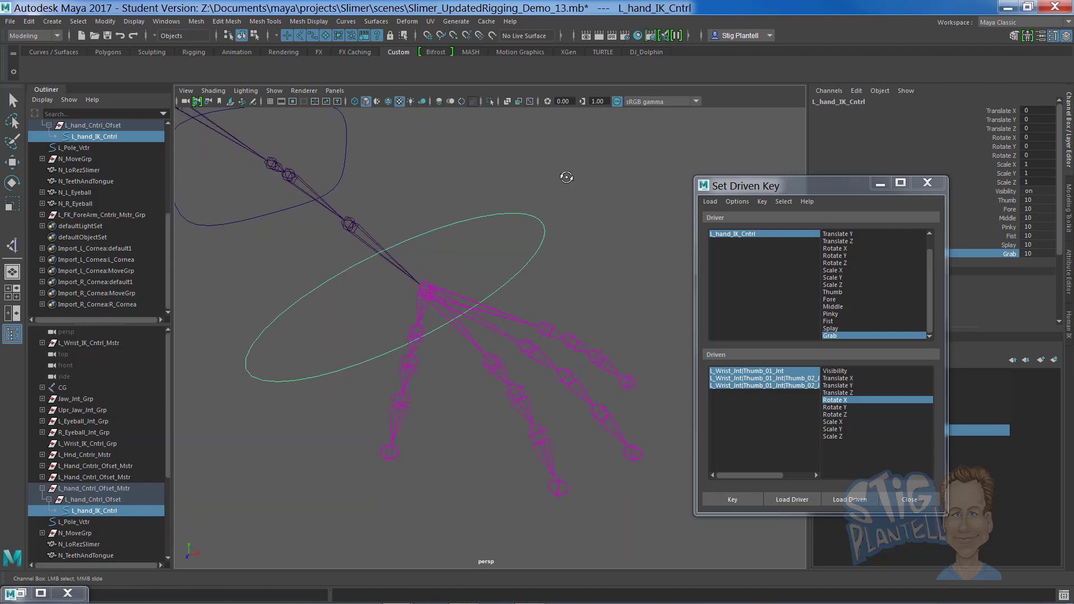
middle_click_drag(503, 162, 624, 156)
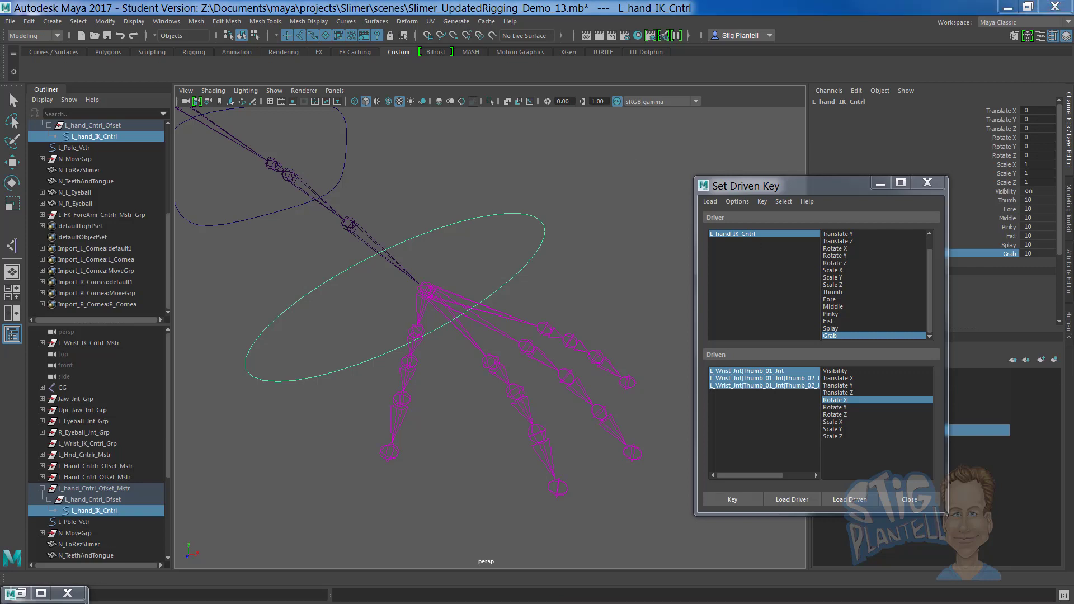
- Load only Thumb_01_Jnt as the driven object and choose its Rotate Z as the attribute driven by Grab
left_click_drag(530, 330, 494, 353, "alt")
left_click(486, 343)
key("e")
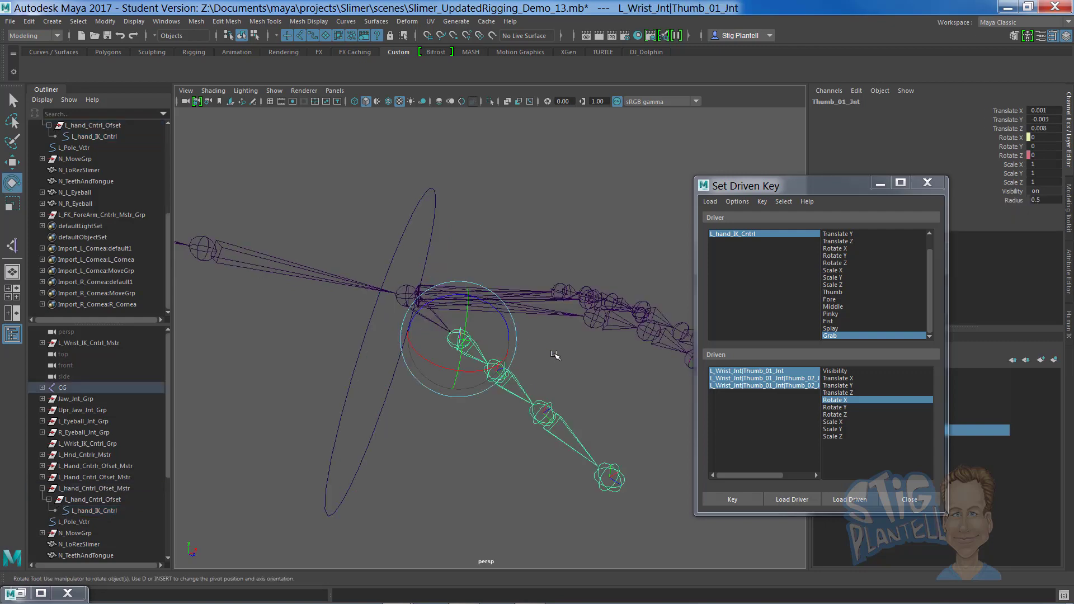
left_click_drag(563, 356, 571, 351, "alt")
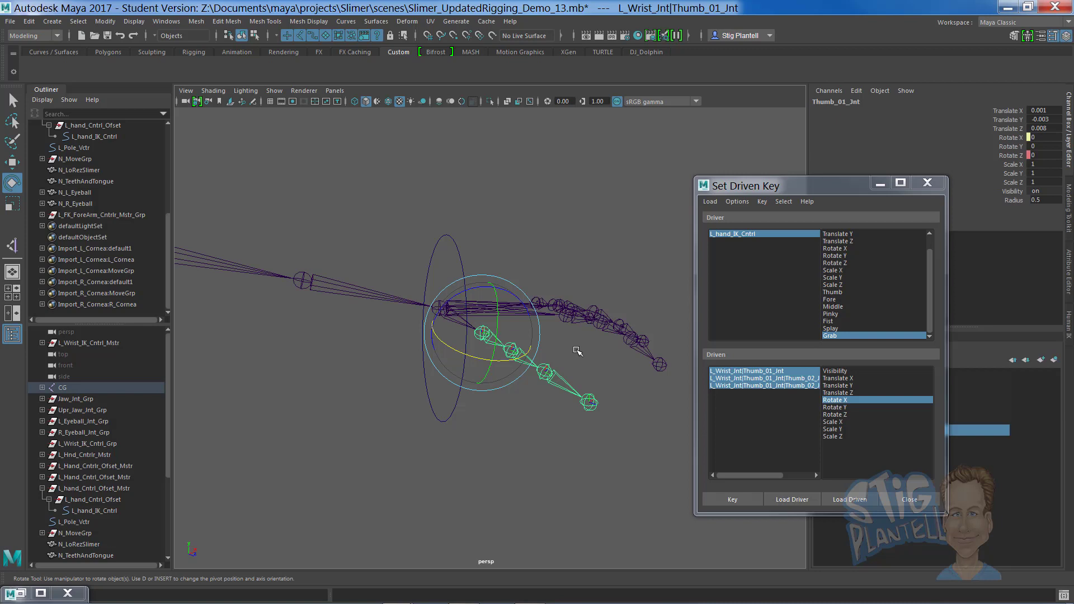
left_click_drag(574, 352, 564, 353, "alt")
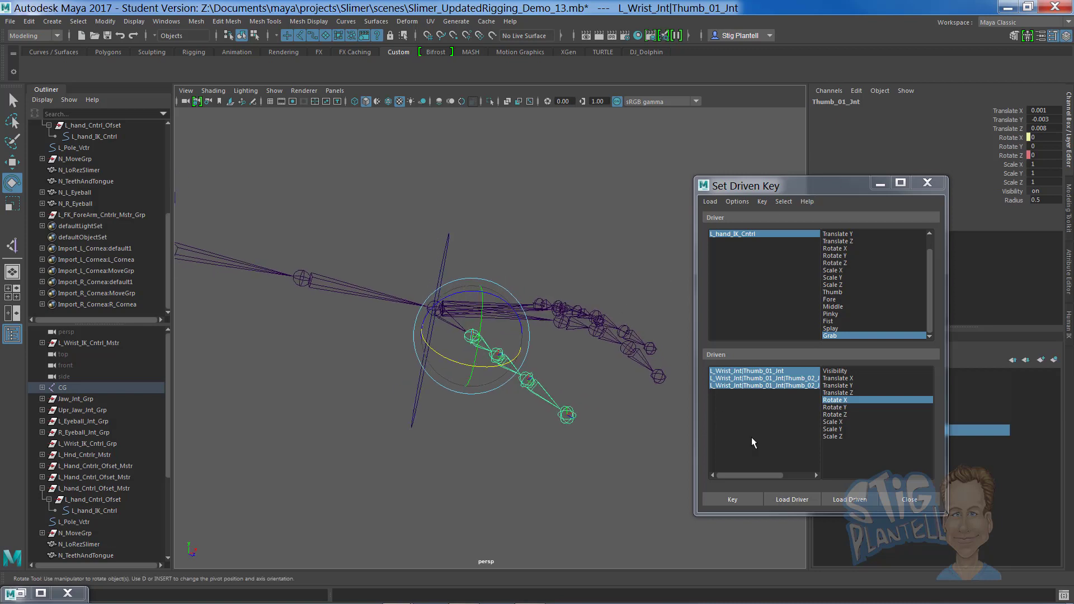
left_click(481, 338)
left_click(483, 339)
left_click(850, 499)
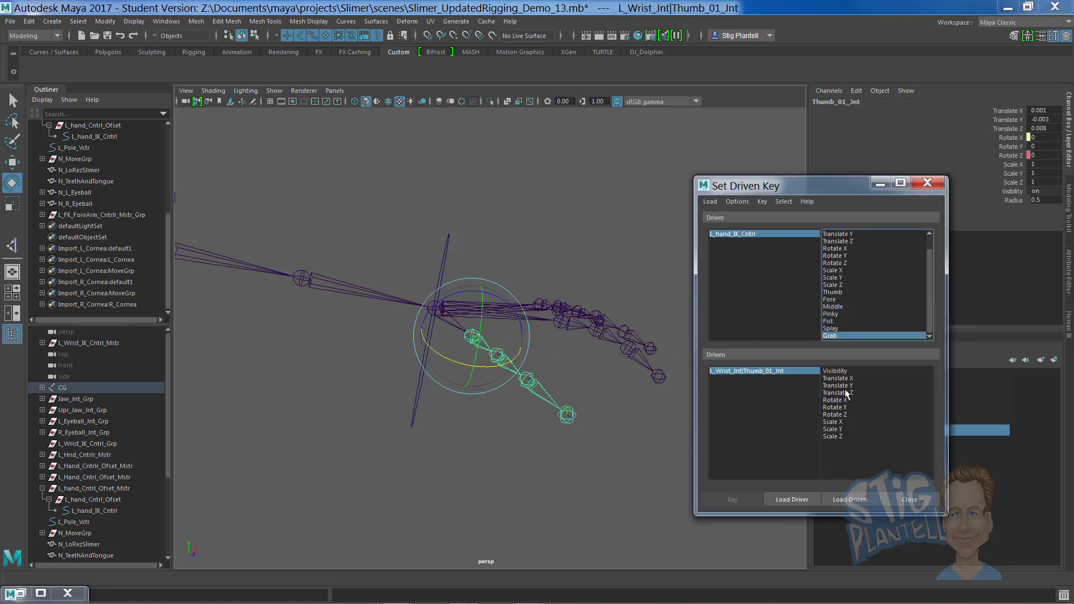
left_click(840, 416)
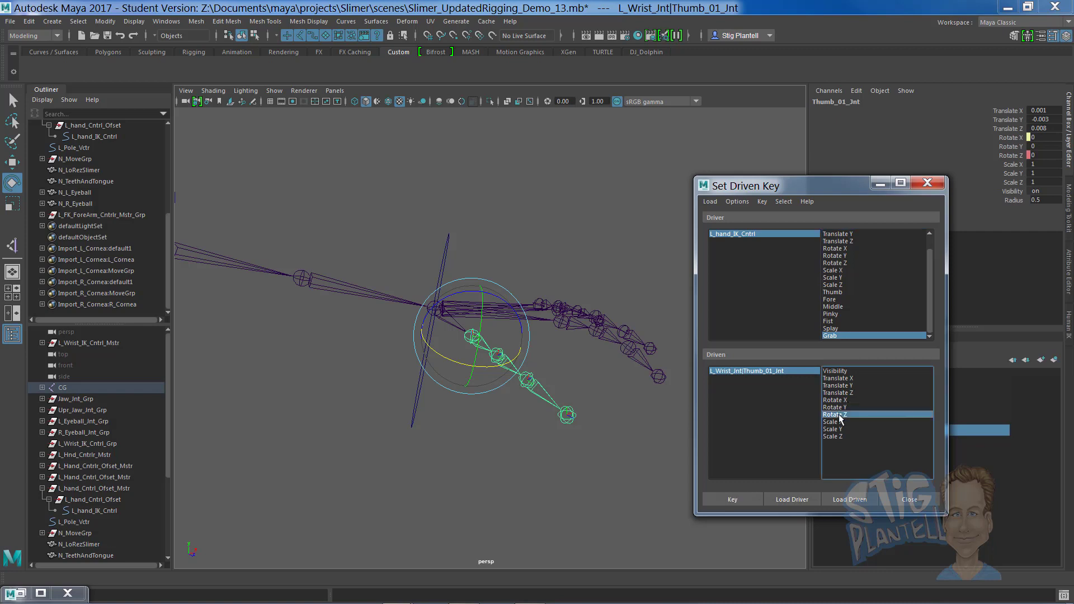
- Check the driver's Grab value and key Thumb_01_Jnt's Rotate Z at 0 with Grab at 10
left_click(738, 234)
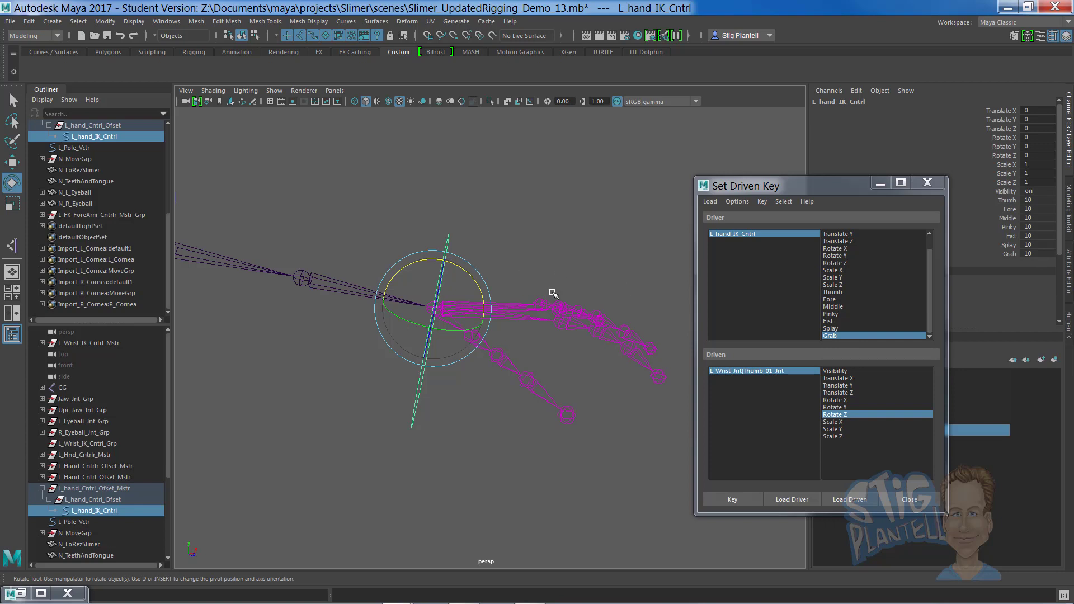
left_click(525, 355)
left_click(473, 336)
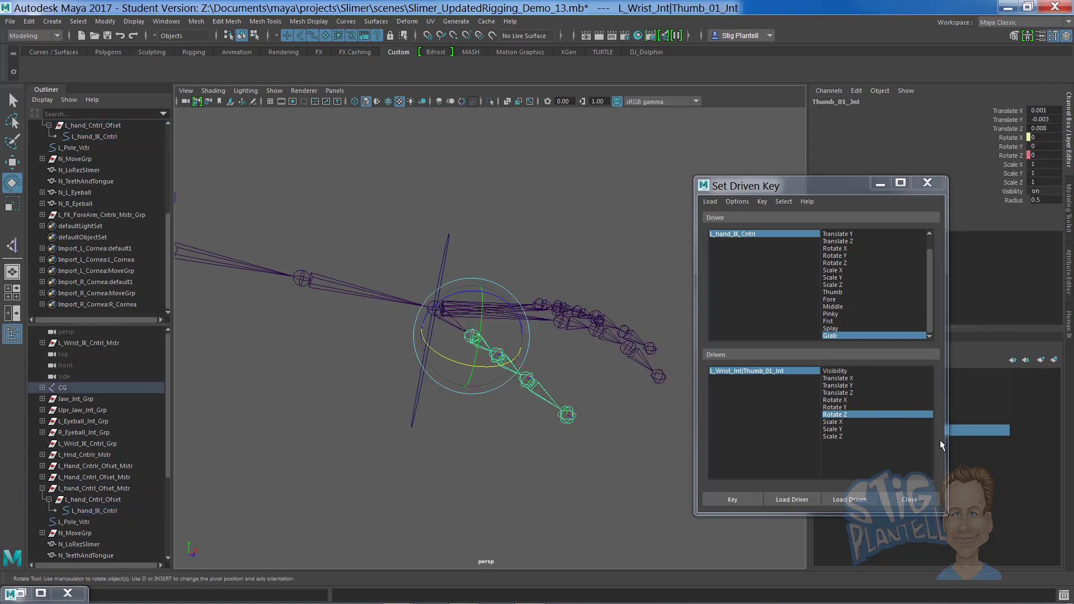
left_click(733, 499)
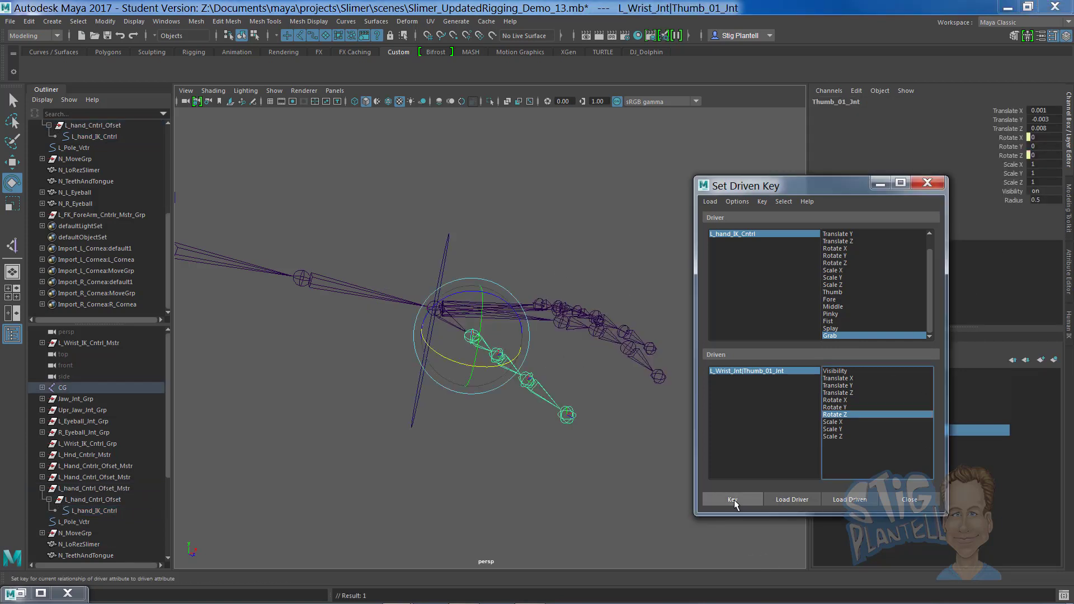
- Set Grab on L_hand_IK_Cntrl to 0 and reselect Thumb_01_Jnt, undoing the trial rotation made on it
left_click(738, 234)
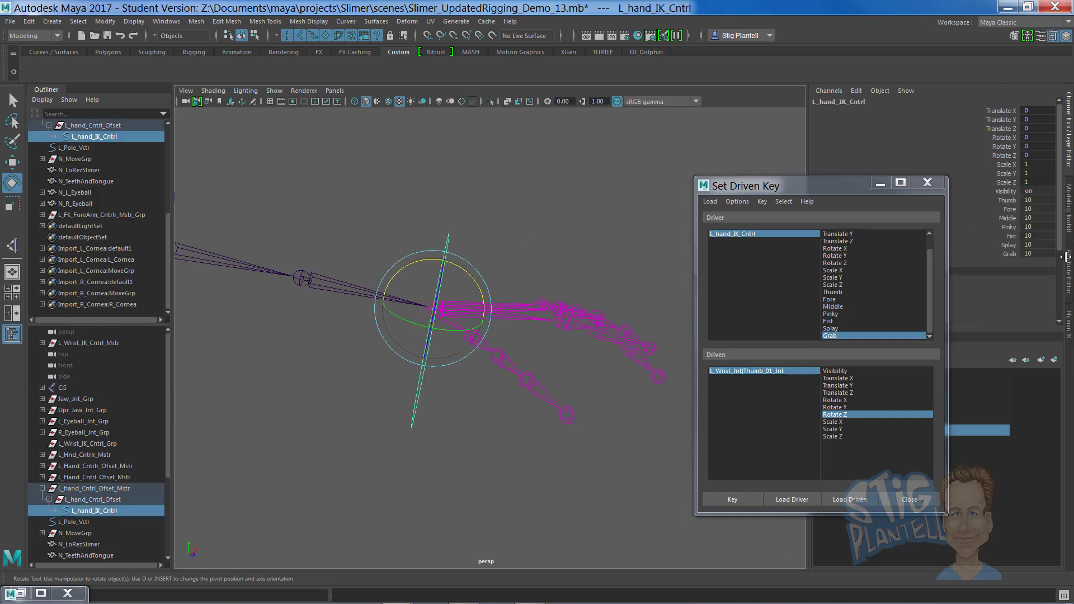
left_click(1035, 254)
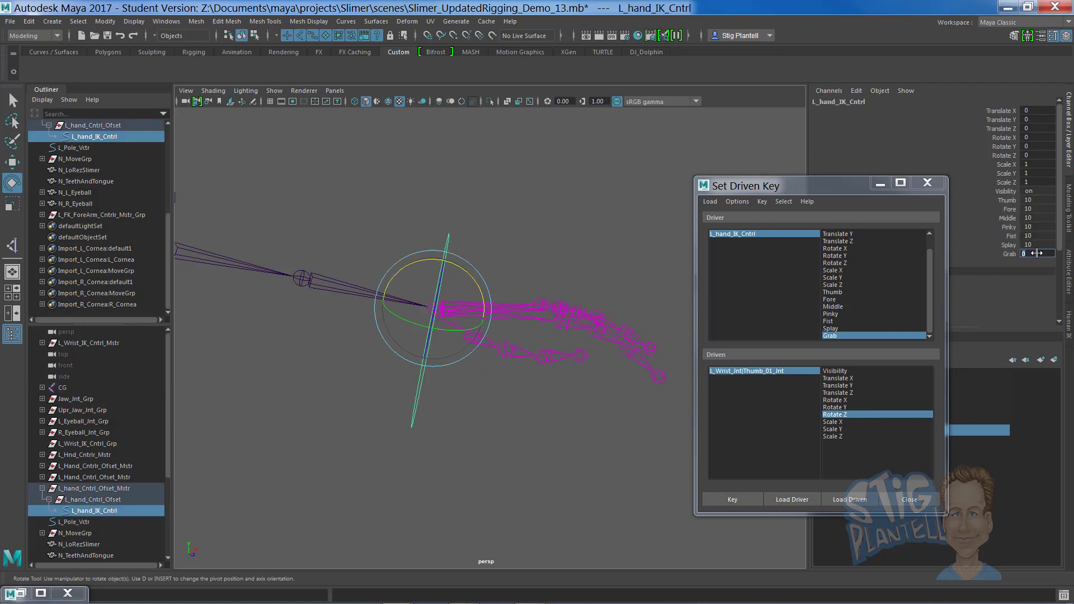
left_click_drag(504, 391, 414, 331, "alt")
left_click(528, 259)
left_click(473, 352)
key("ctrl+z")
key("ctrl+z")
- Adjust Thumb_01_Jnt's Rotate Z to 35.62 and key it against the Grab attribute
left_click(1008, 155)
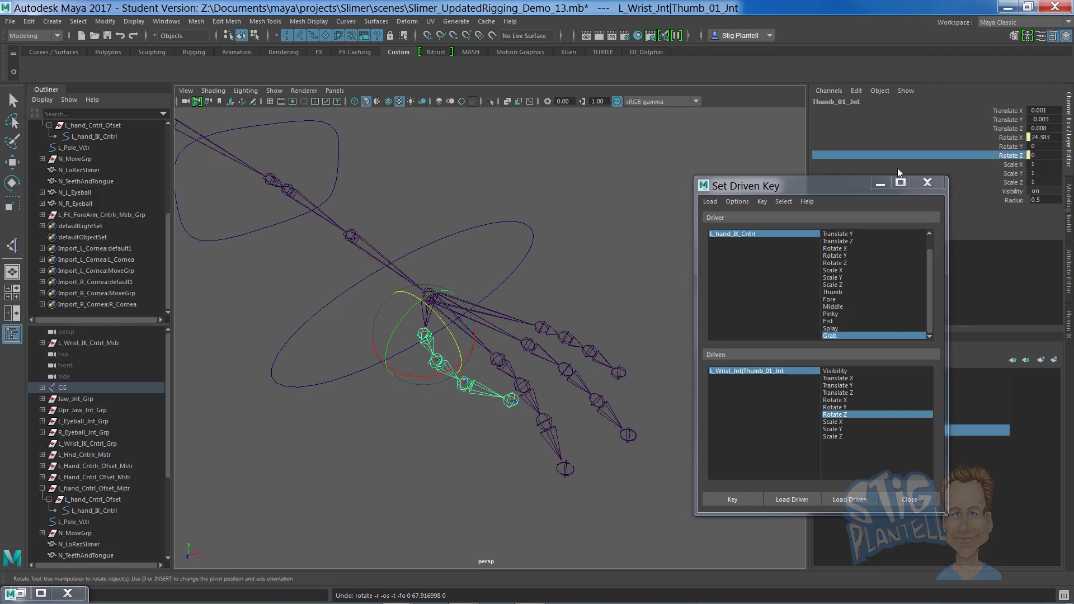
middle_click_drag(644, 163, 674, 163)
left_click_drag(674, 162, 628, 168, "alt")
middle_click_drag(628, 168, 575, 186)
left_click(749, 502)
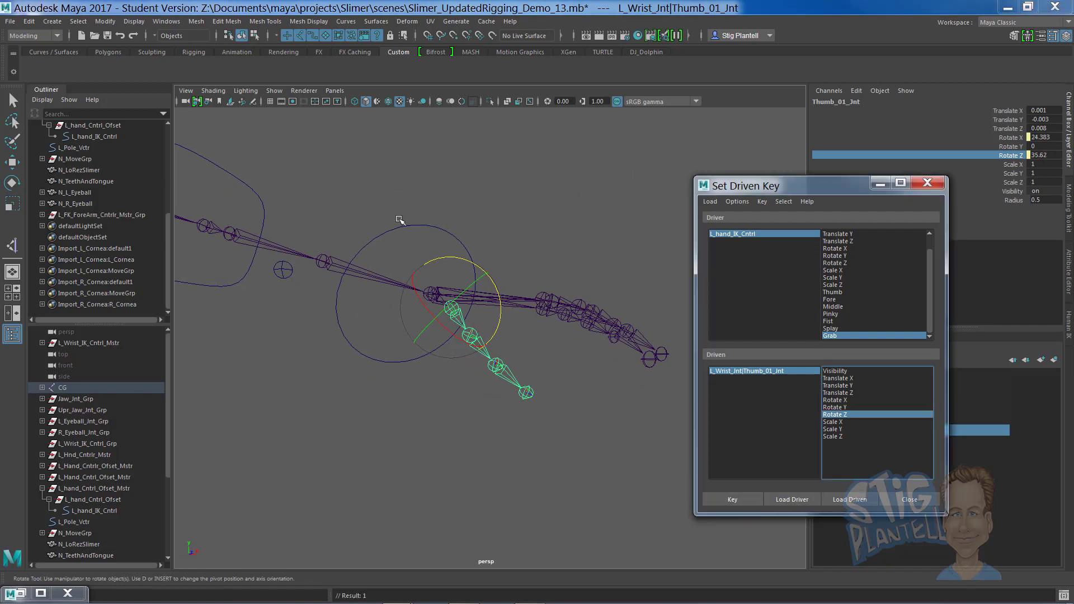
- Scrub Grab on L_hand_IK_Cntrl while viewing the hand from several angles to test the combined thumb motion, ending at 10
left_click(418, 225)
left_click(1010, 254)
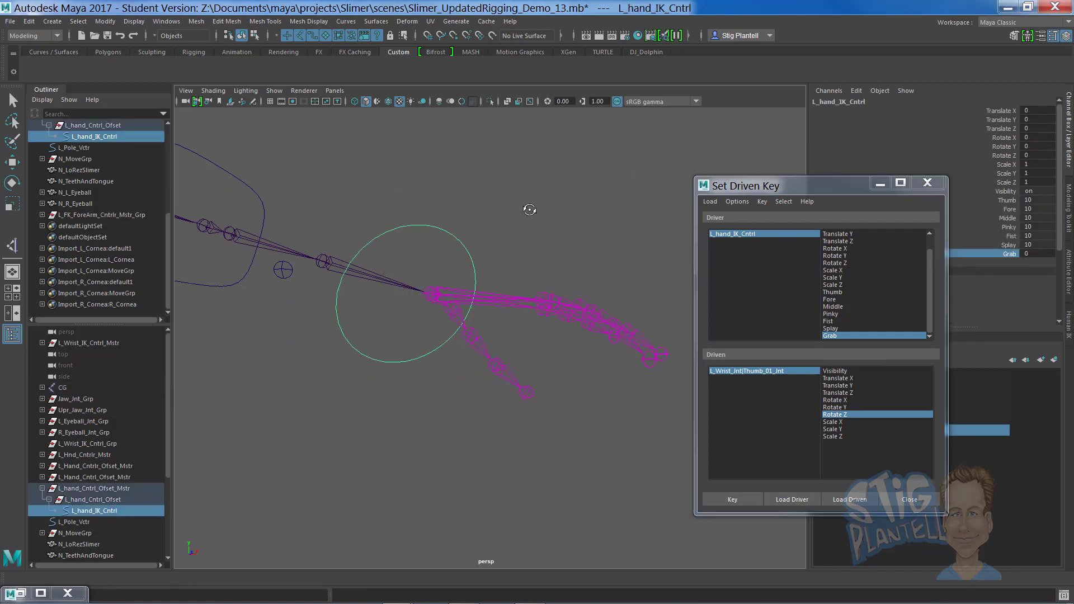
mouse_move(530, 209)
left_mouse_down("alt")
mouse_move(503, 219)
mouse_move(515, 210)
left_mouse_up("alt")
middle_click_drag(559, 198, 510, 202)
left_click_drag(542, 192, 580, 181, "alt")
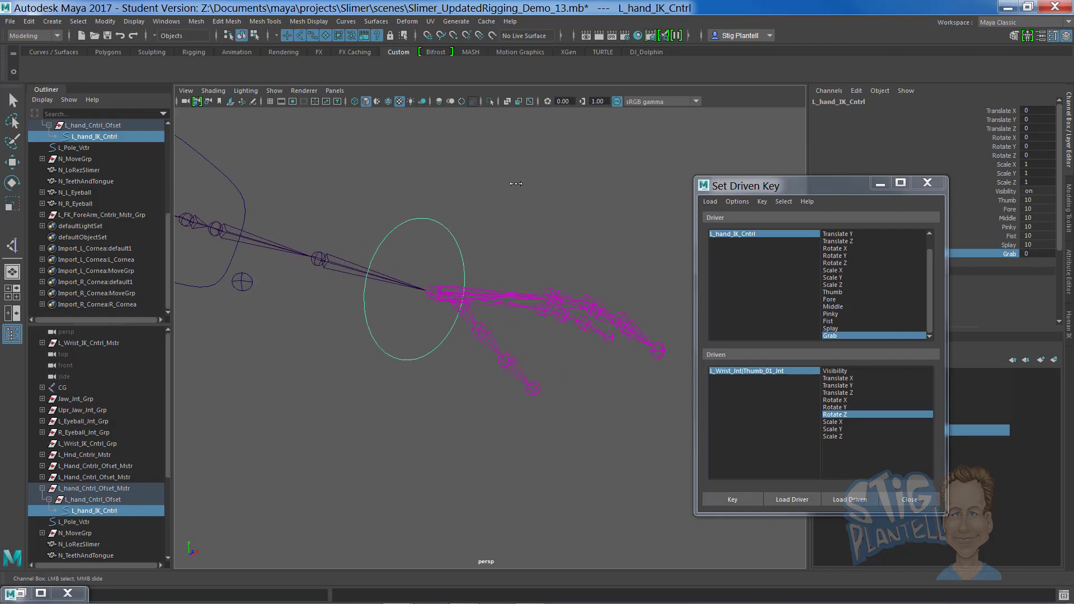
middle_click_drag(516, 184, 607, 188)
left_click_drag(564, 192, 528, 221, "alt")
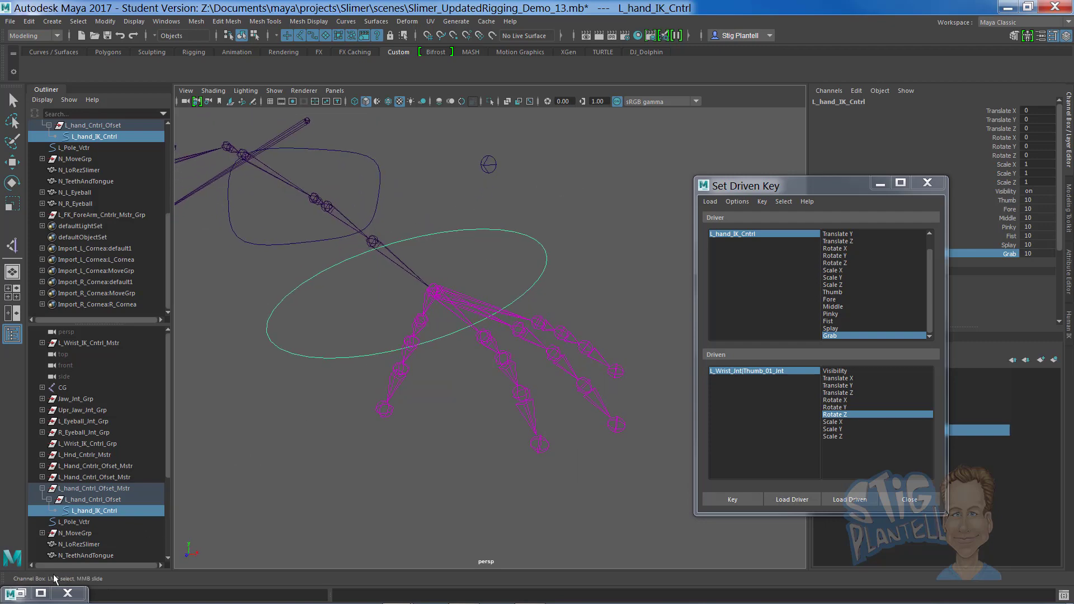
- Restore the minimized Maya window
left_click(25, 594)
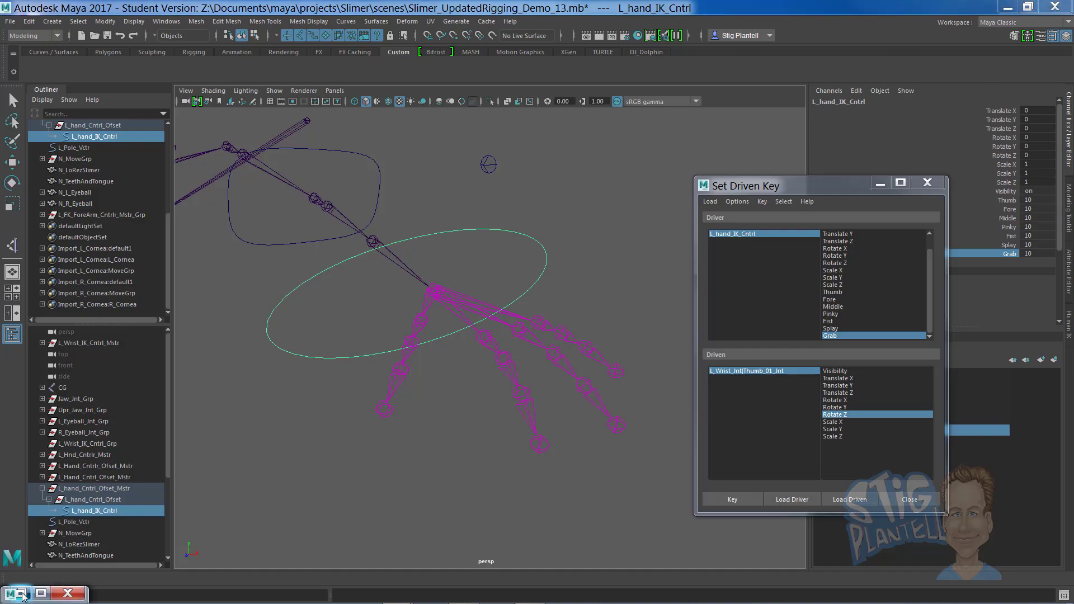